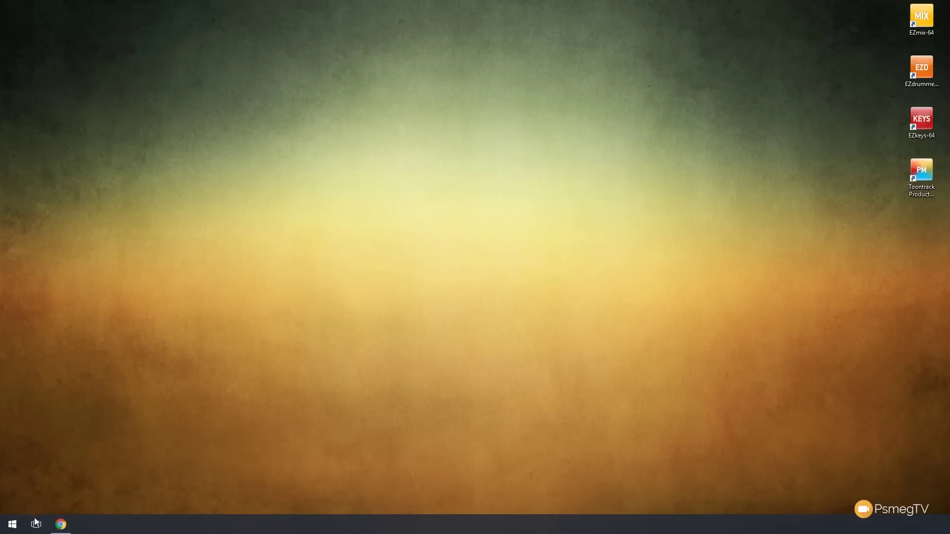
Launch REAPER (x64) with the create new project option, and close it once the empty project has loaded
{"action": "left_click", "coordinate": [13, 522]}
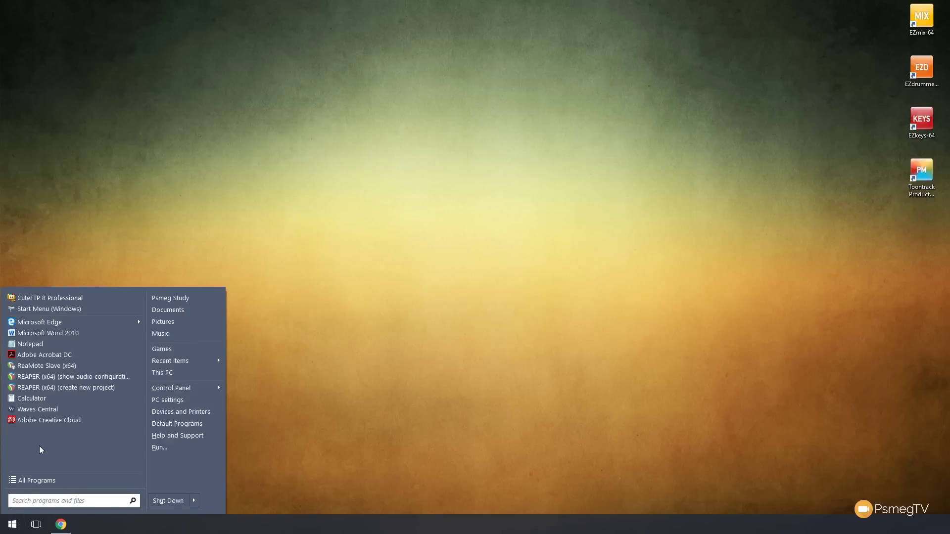
{"action": "left_click", "coordinate": [38, 478]}
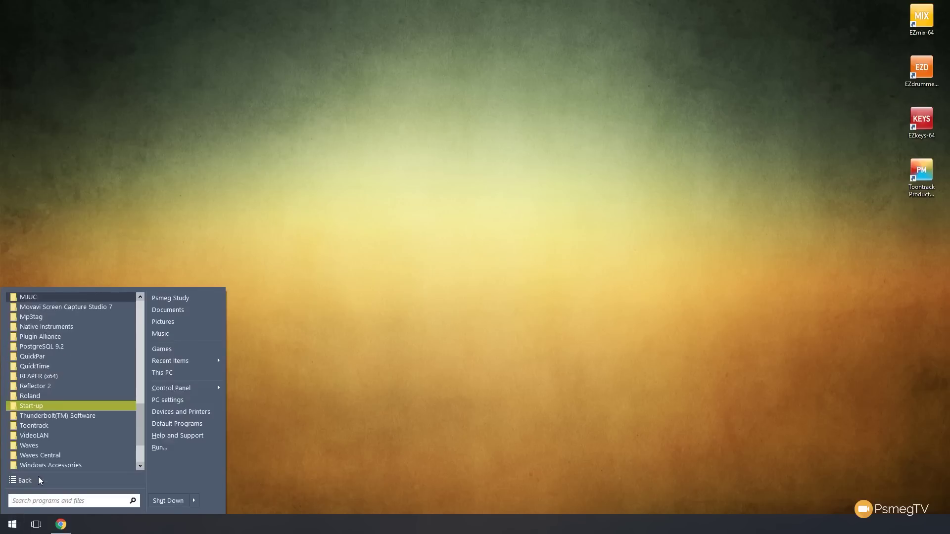
{"action": "left_click", "coordinate": [64, 380]}
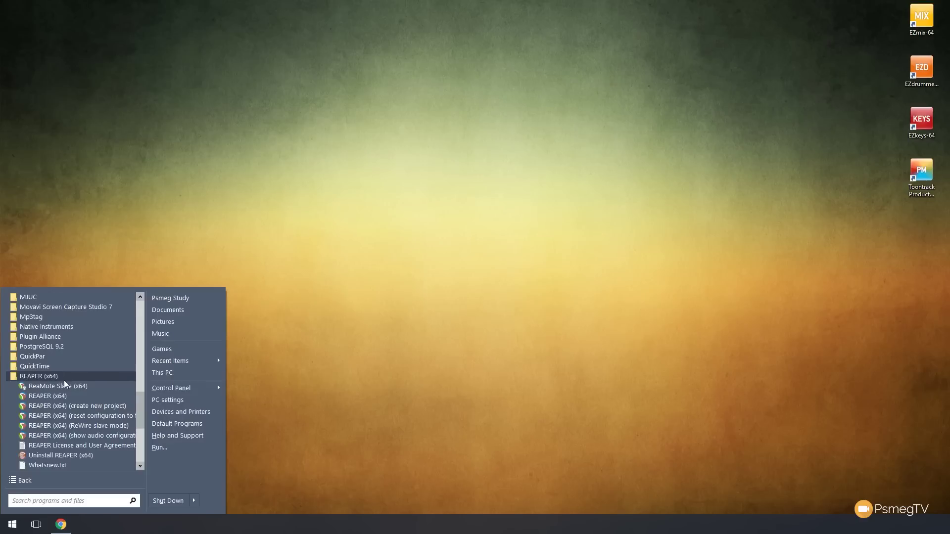
{"action": "left_click", "coordinate": [64, 406]}
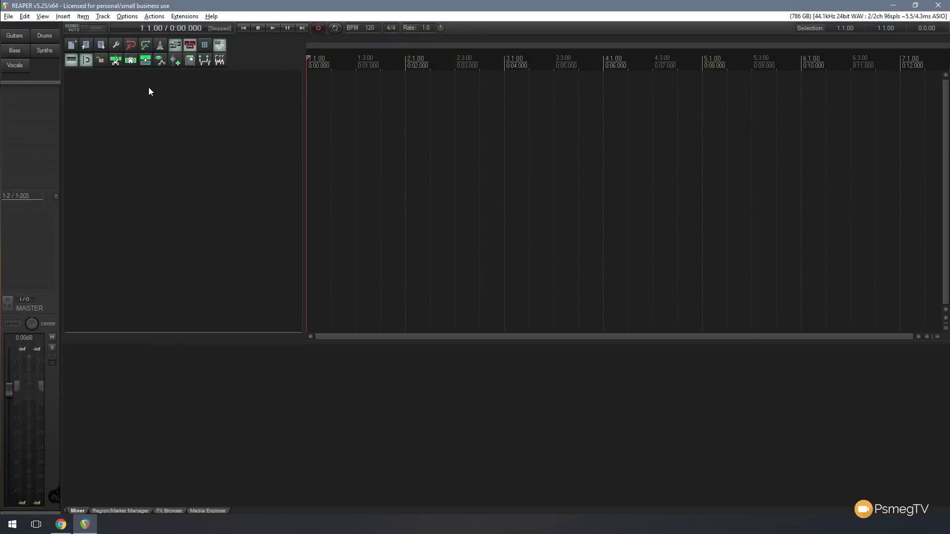
{"action": "left_click", "coordinate": [944, 6]}
Launch REAPER (x64) with the option that shows the audio configuration on startup
{"action": "left_click", "coordinate": [17, 525]}
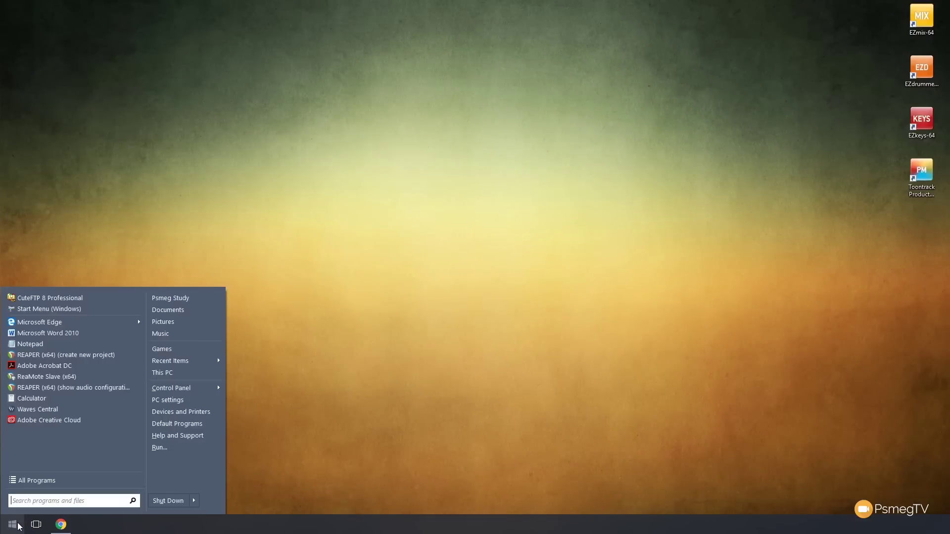
{"action": "left_click", "coordinate": [31, 481]}
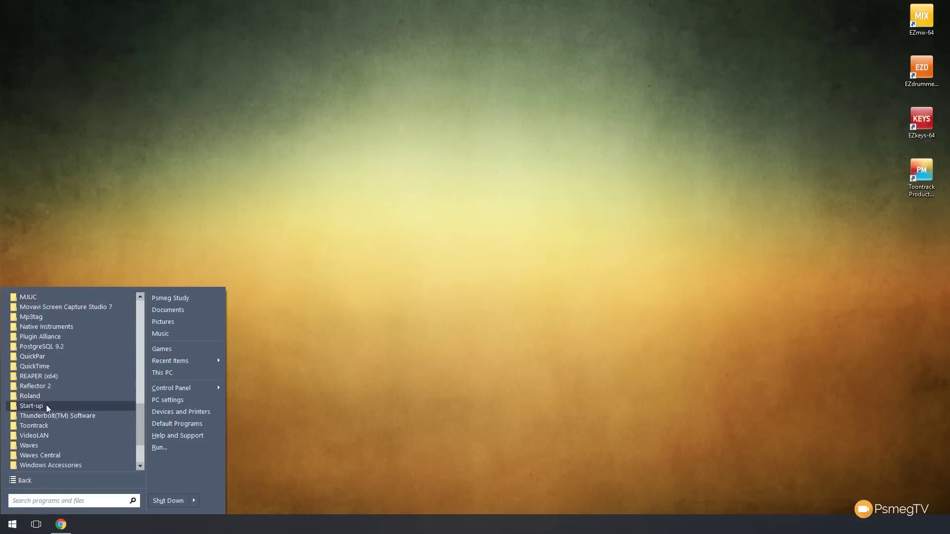
{"action": "left_click", "coordinate": [36, 378]}
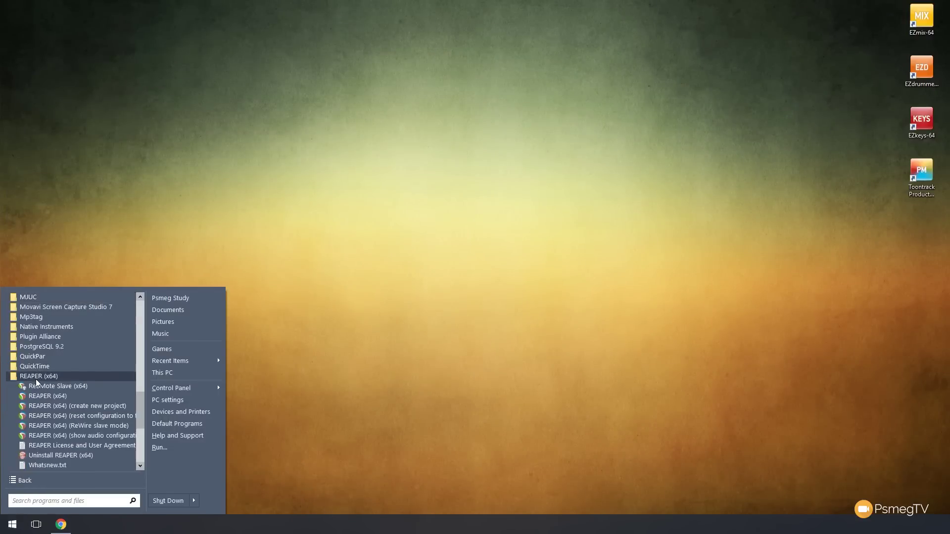
{"action": "left_click", "coordinate": [94, 438]}
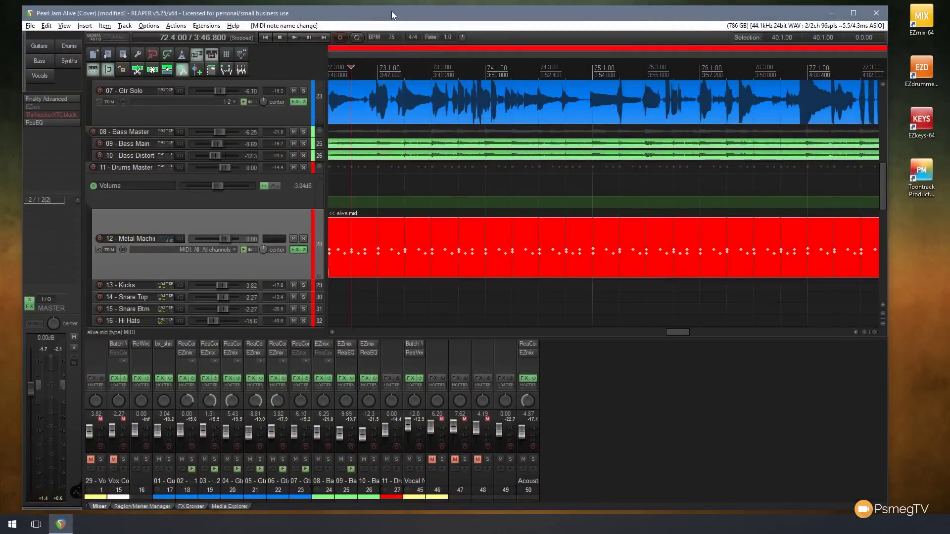
Open the alive.mid item on the Metal Machine track in the MIDI editor and widen the editor window
{"action": "double_click", "coordinate": [373, 236]}
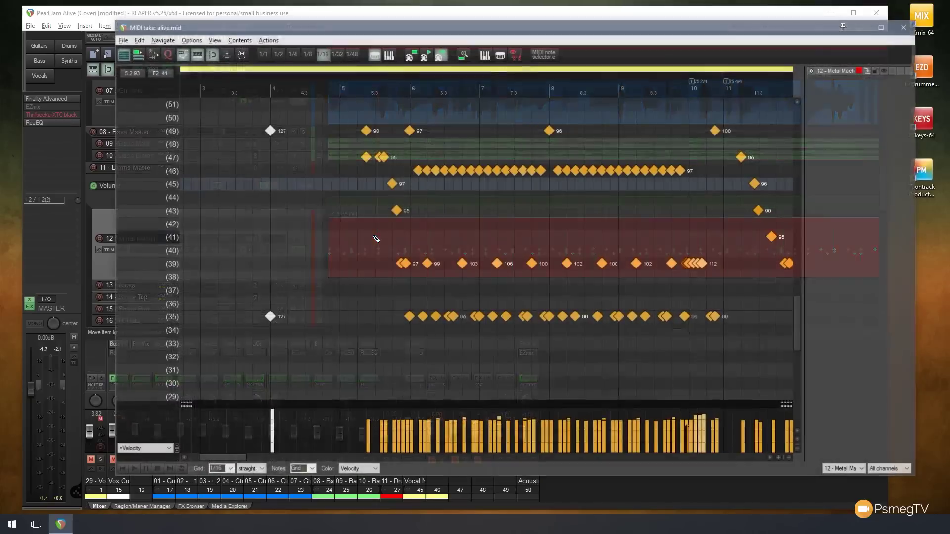
{"action": "left_click_drag", "start_coordinate": [345, 27], "coordinate": [274, 22]}
{"action": "left_click_drag", "start_coordinate": [847, 241], "coordinate": [911, 241]}
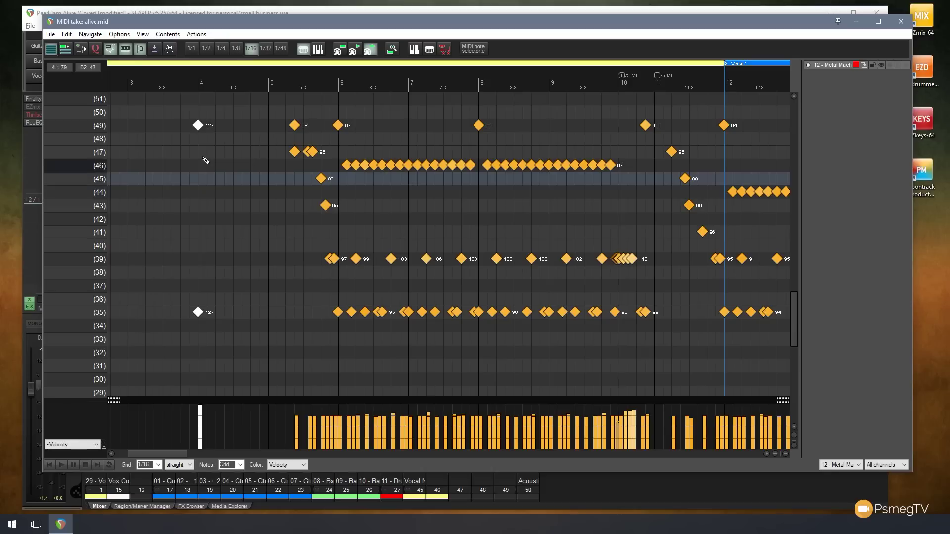
Select all notes in row 46 and open that row's name for editing
{"action": "left_click", "coordinate": [79, 165]}
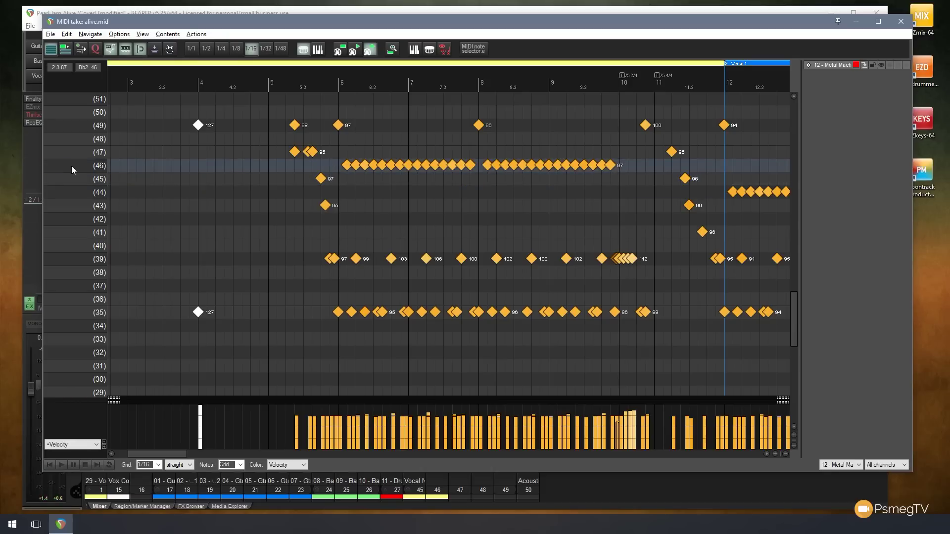
{"action": "left_click", "coordinate": [88, 166]}
{"action": "double_click", "coordinate": [99, 166]}
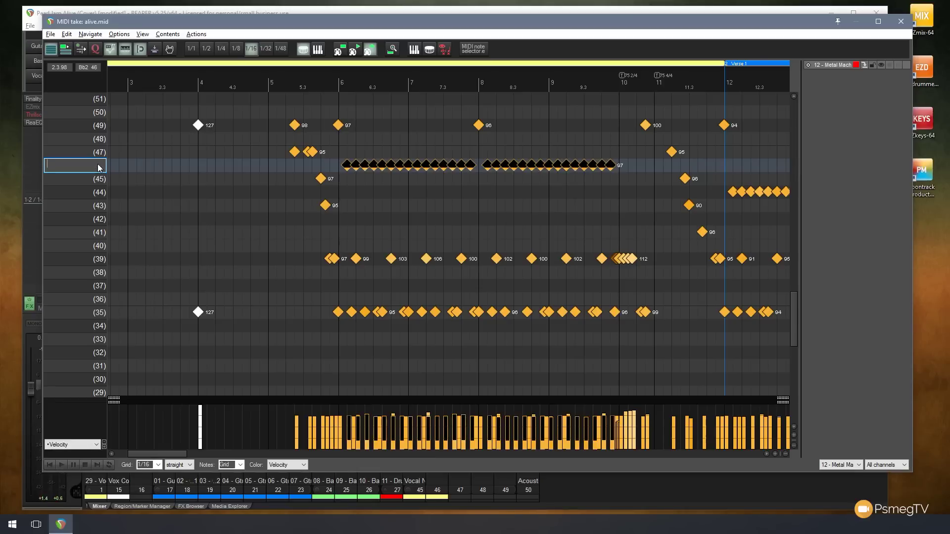
Name note row 35 "Kick"
{"action": "left_click", "coordinate": [76, 309]}
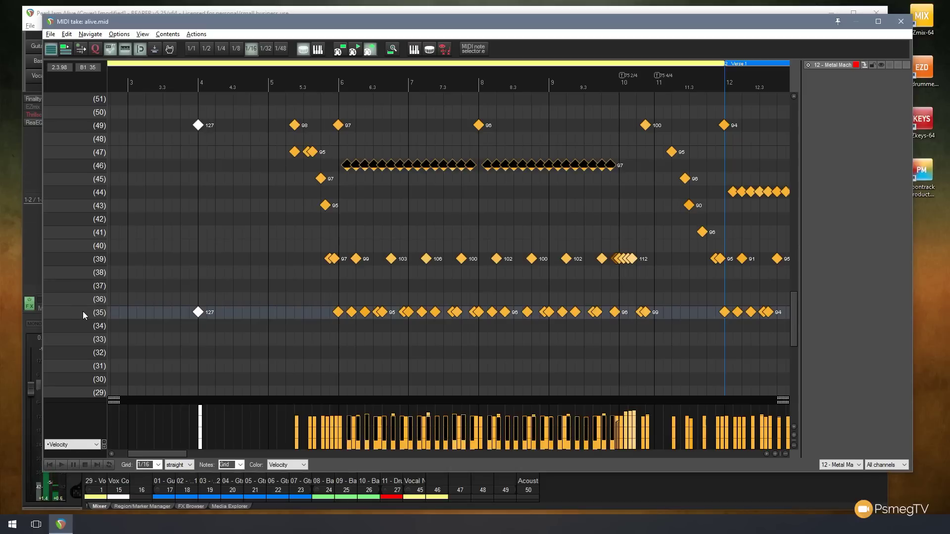
{"action": "double_click", "coordinate": [82, 310]}
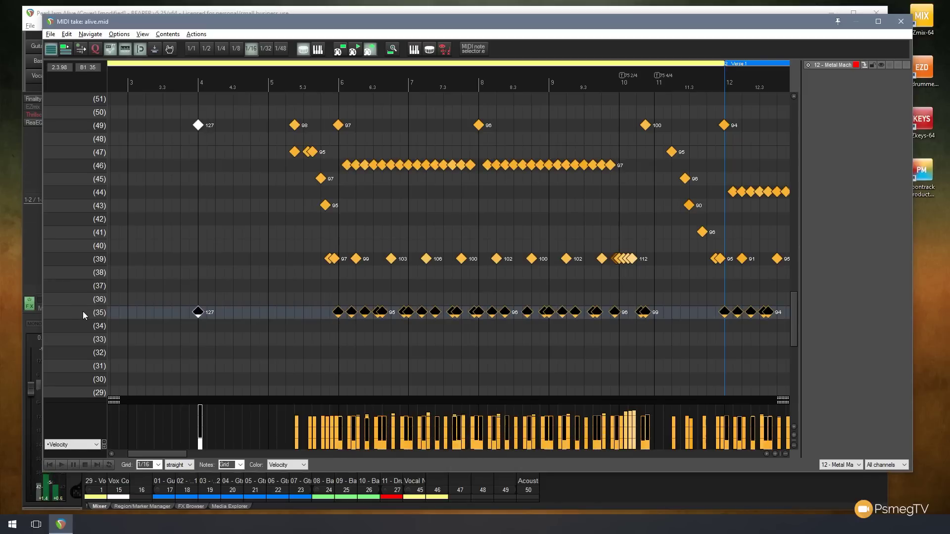
{"action": "double_click", "coordinate": [82, 311]}
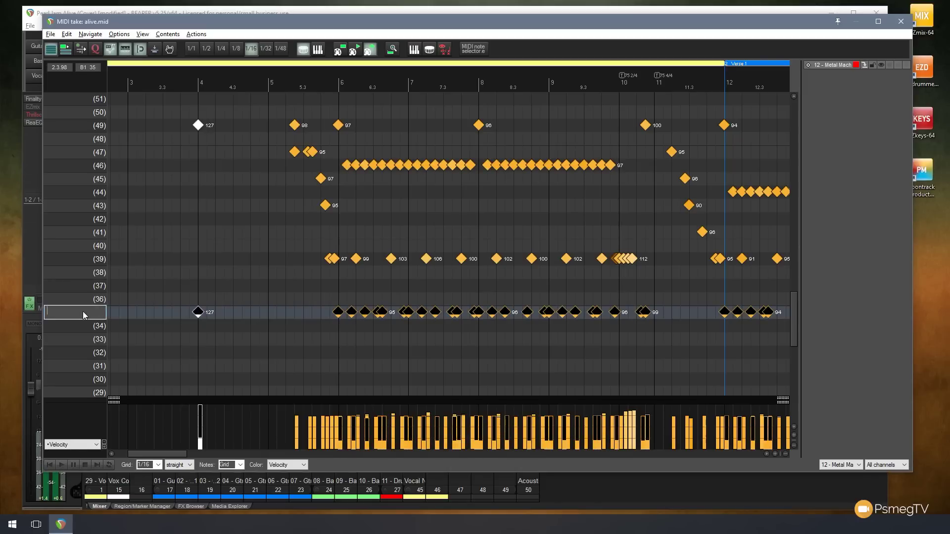
{"action": "type", "text": "Kick"}
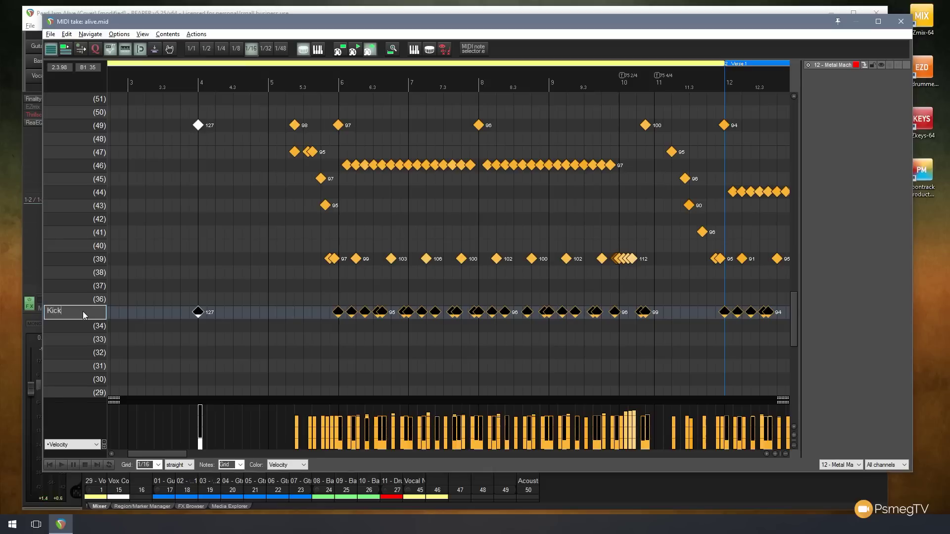
{"action": "key", "text": "Return"}
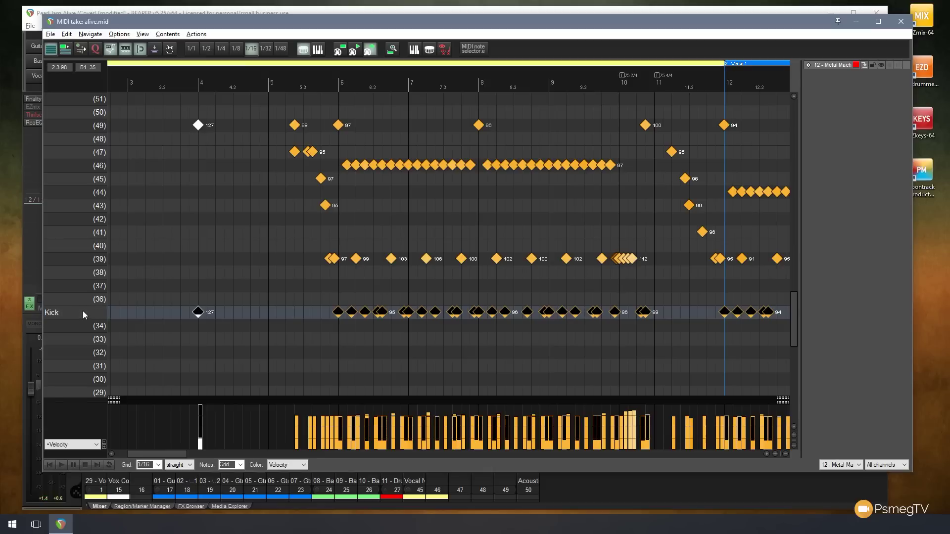
Name note row 39 "Snare"
{"action": "double_click", "coordinate": [82, 260]}
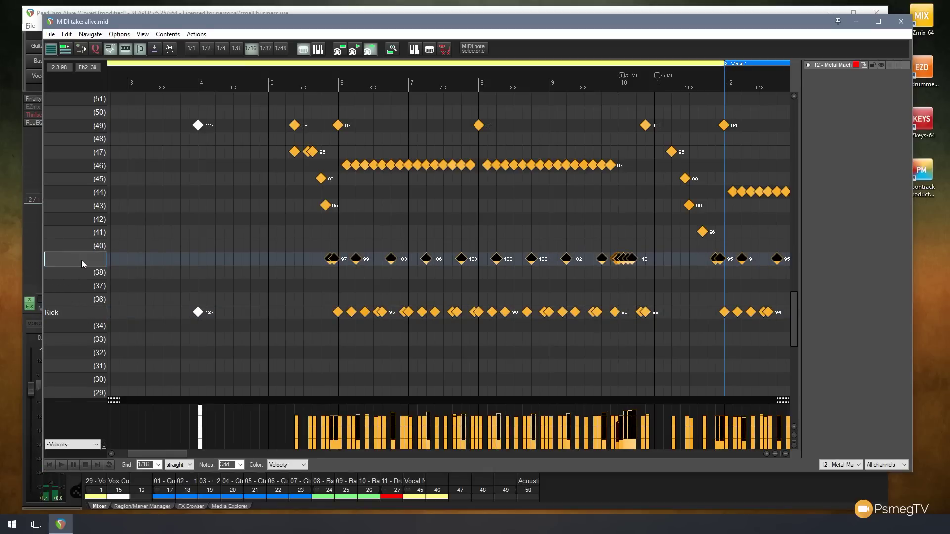
{"action": "type", "text": "Snare"}
{"action": "key", "text": "Return"}
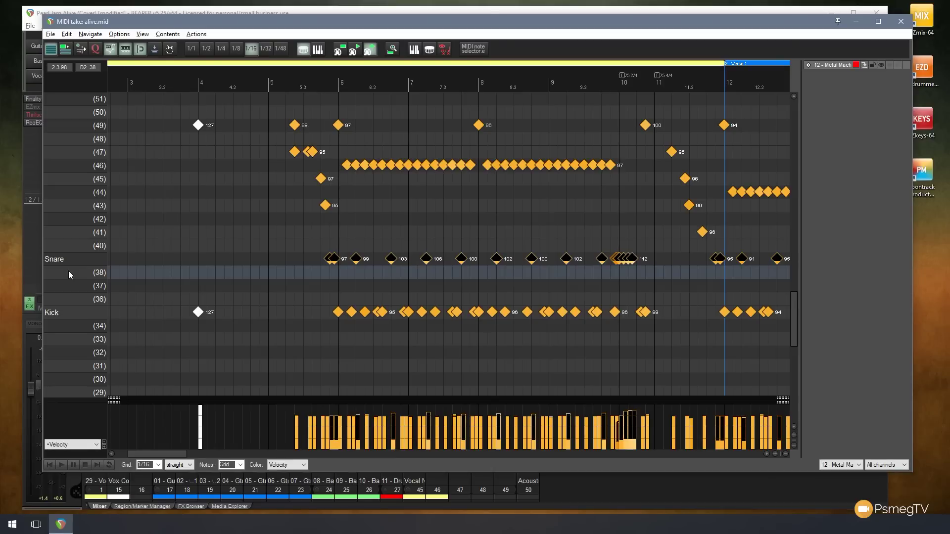
Start saving the MIDI note names to a text file, using the file name "Drumforge Shells - Joels Metal Sabian Cymbals"
{"action": "left_click", "coordinate": [50, 34]}
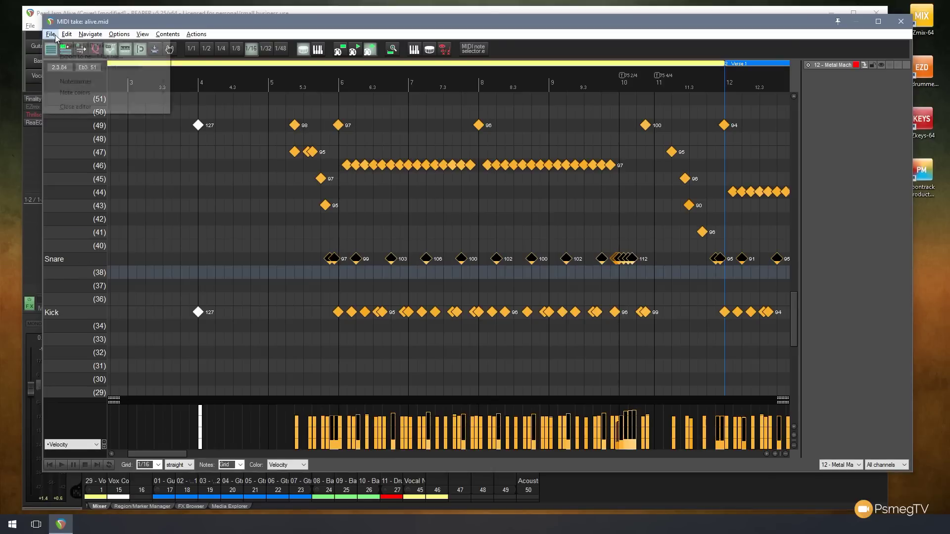
{"action": "mouse_move", "coordinate": [72, 82]}
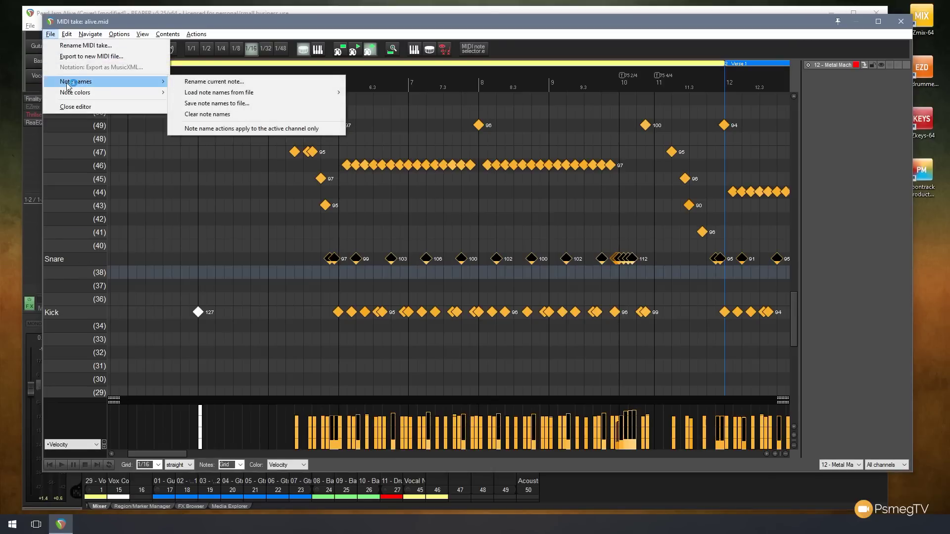
{"action": "left_click", "coordinate": [233, 104]}
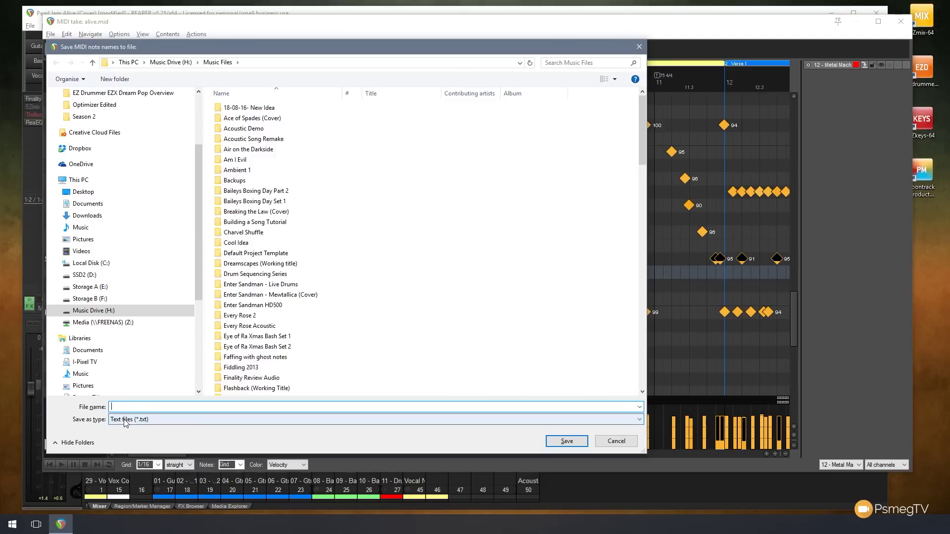
{"action": "type", "text": "Drumforge Shells - Joels Metal Sabian Cymbals"}
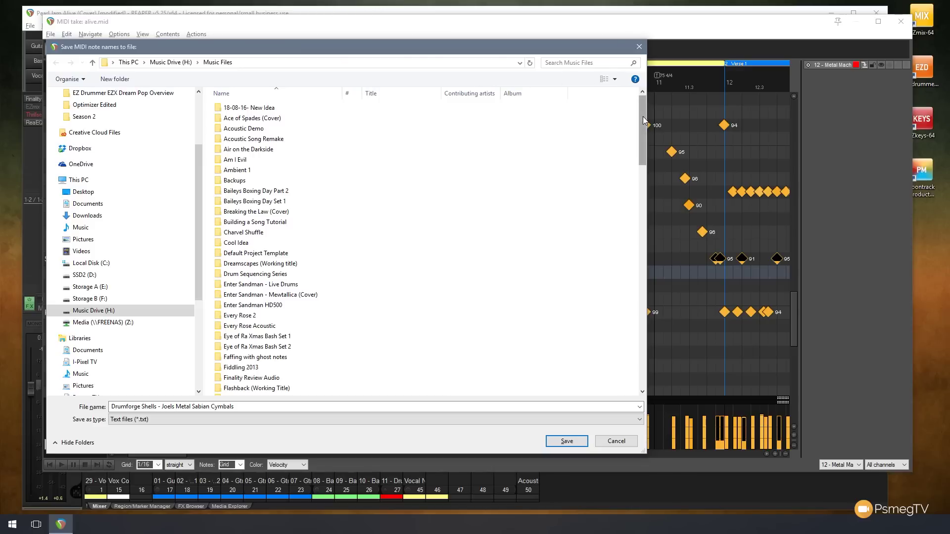
Open the existing "Drumforge Shells - Joels Metal Sabian Cymbals" text file in Notepad, examine its note number and name layout, and close it
{"action": "left_click_drag", "start_coordinate": [643, 125], "coordinate": [648, 353]}
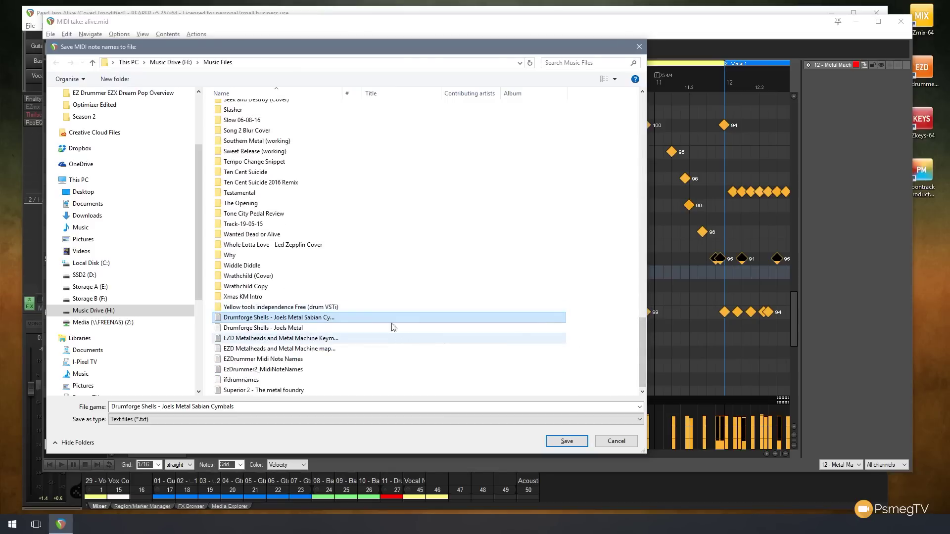
{"action": "right_click", "coordinate": [261, 321]}
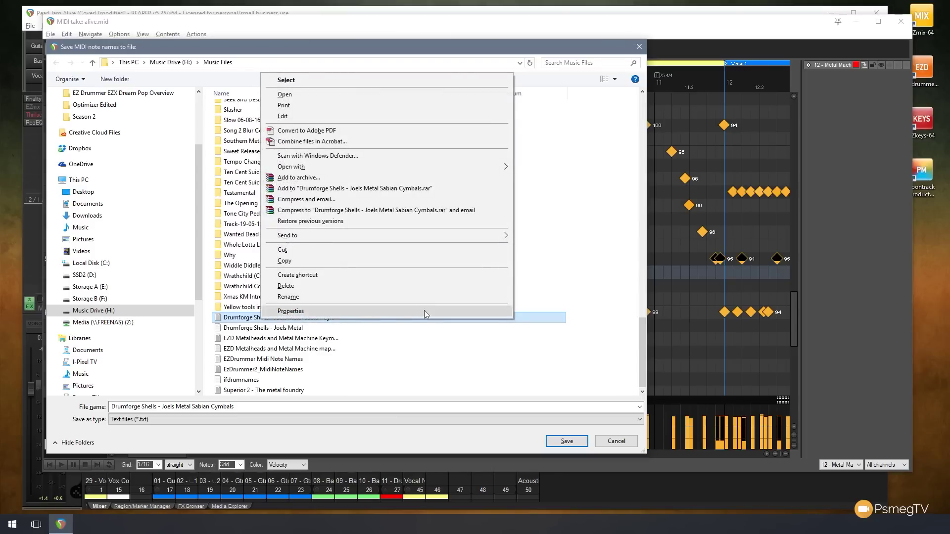
{"action": "left_click", "coordinate": [316, 96]}
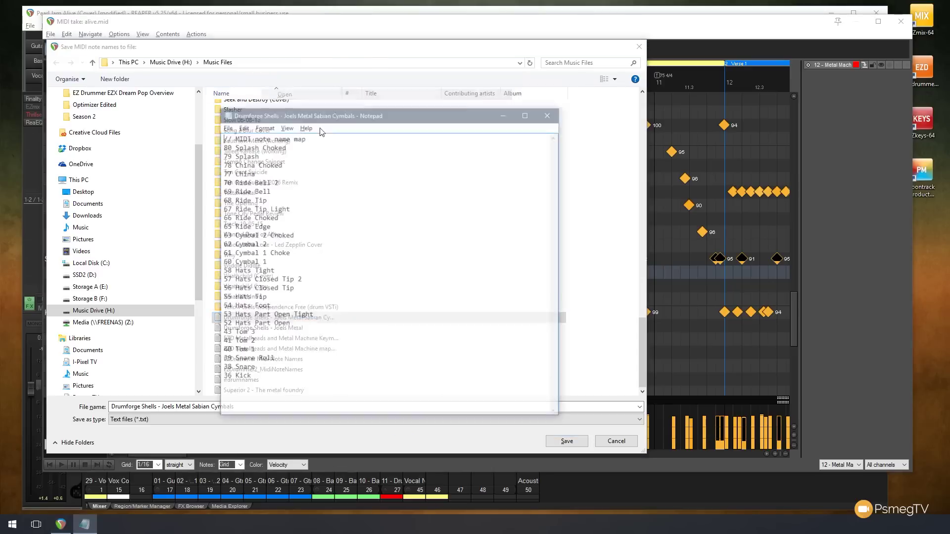
{"action": "left_click_drag", "start_coordinate": [378, 116], "coordinate": [369, 102]}
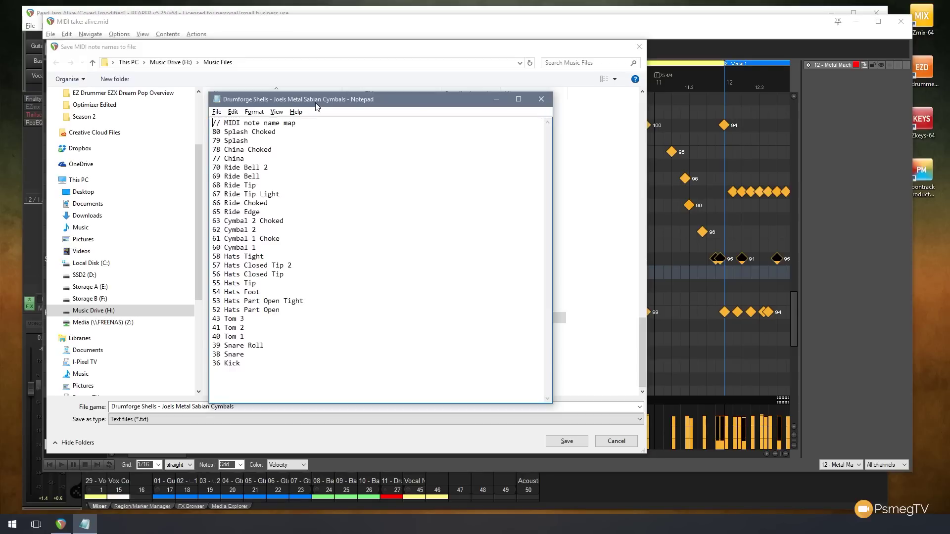
{"action": "left_click", "coordinate": [542, 99]}
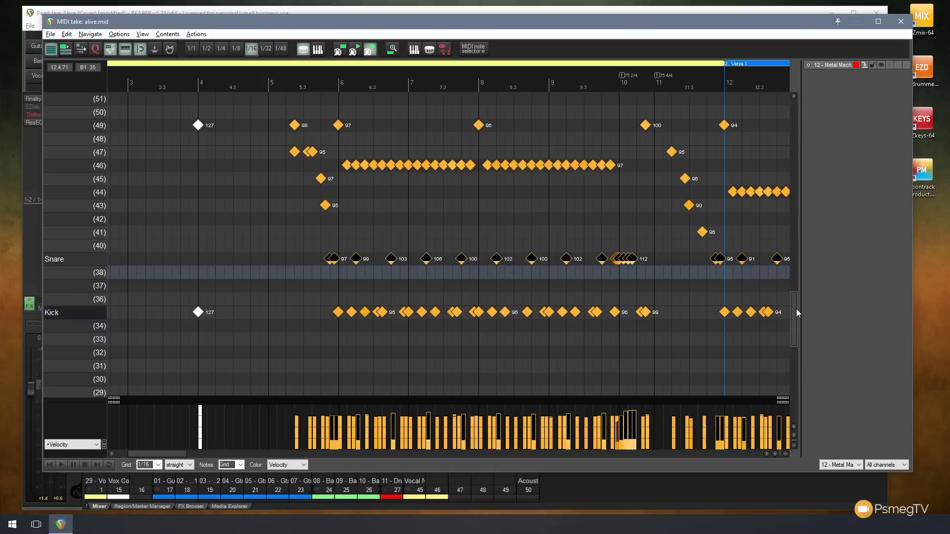
Hide the unused note rows in the MIDI editor, and restore the display of all note rows
{"action": "left_click_drag", "start_coordinate": [796, 308], "coordinate": [796, 292]}
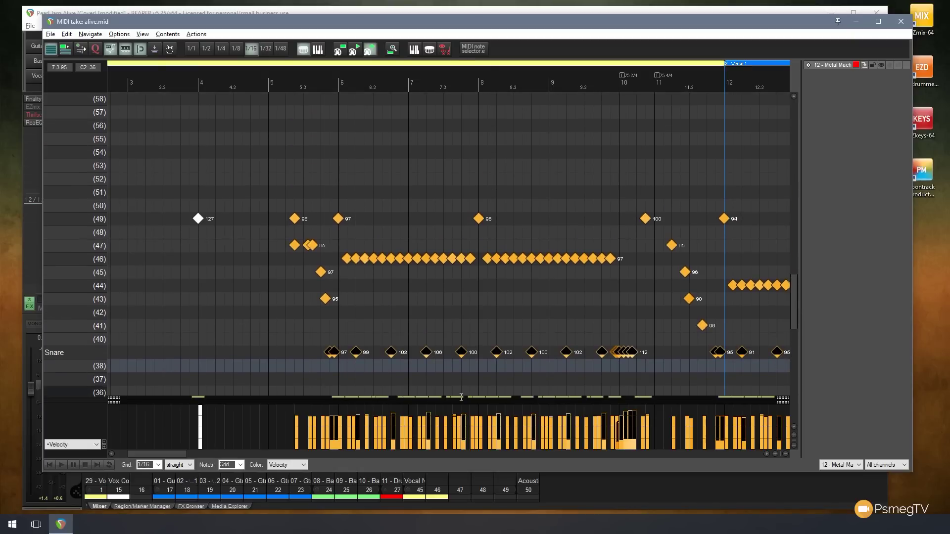
{"action": "left_click_drag", "start_coordinate": [794, 299], "coordinate": [796, 322]}
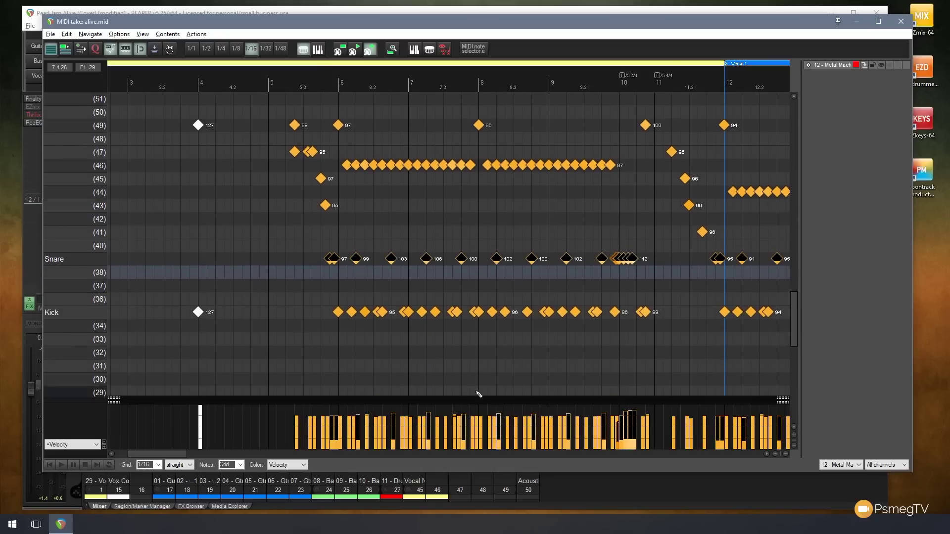
{"action": "left_click", "coordinate": [143, 36]}
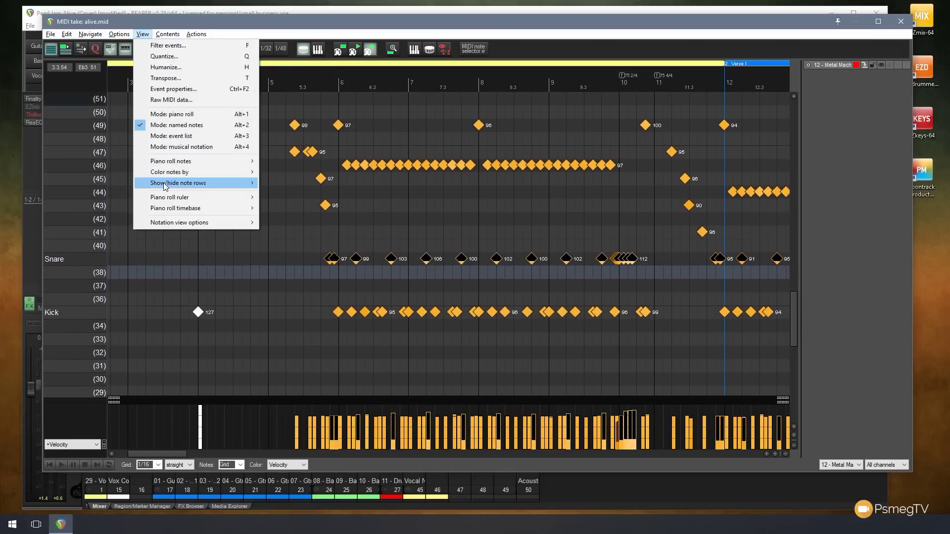
{"action": "mouse_move", "coordinate": [165, 184]}
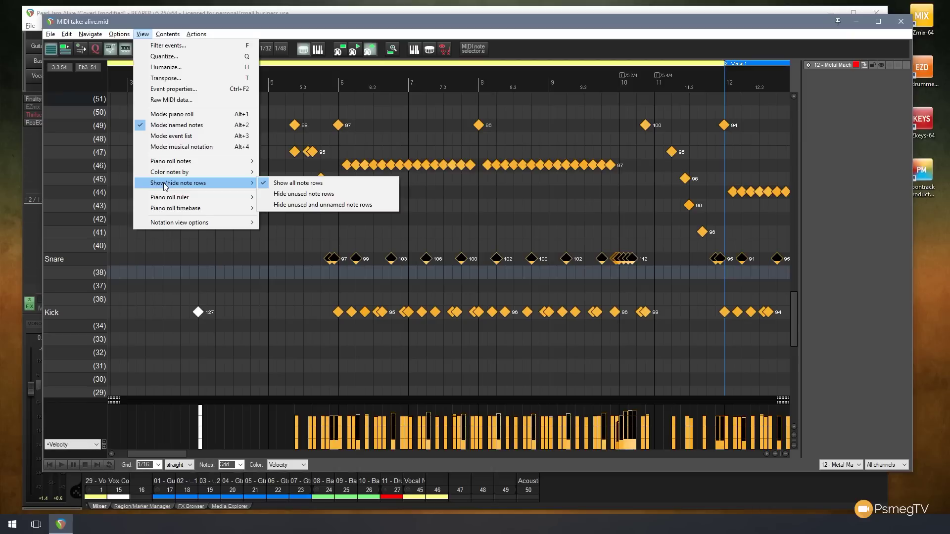
{"action": "left_click", "coordinate": [287, 198]}
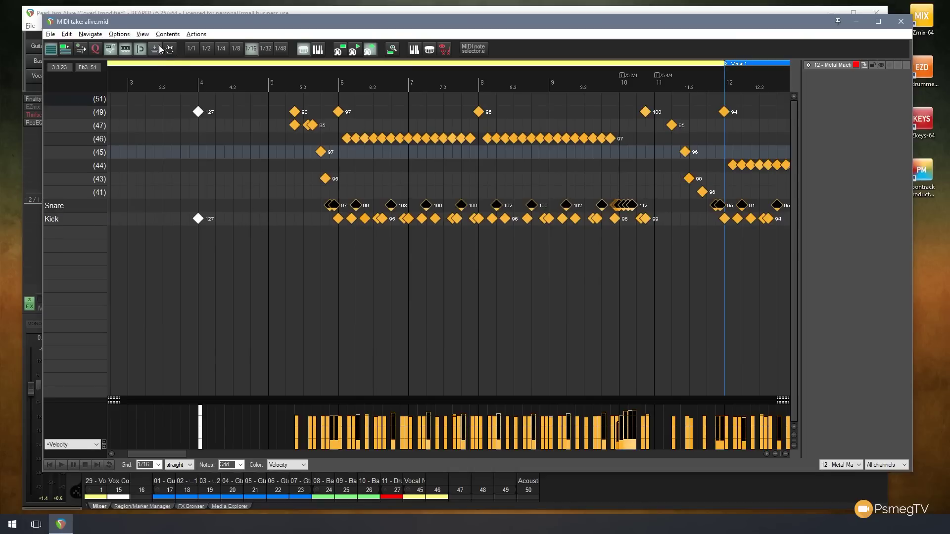
{"action": "left_click", "coordinate": [143, 35]}
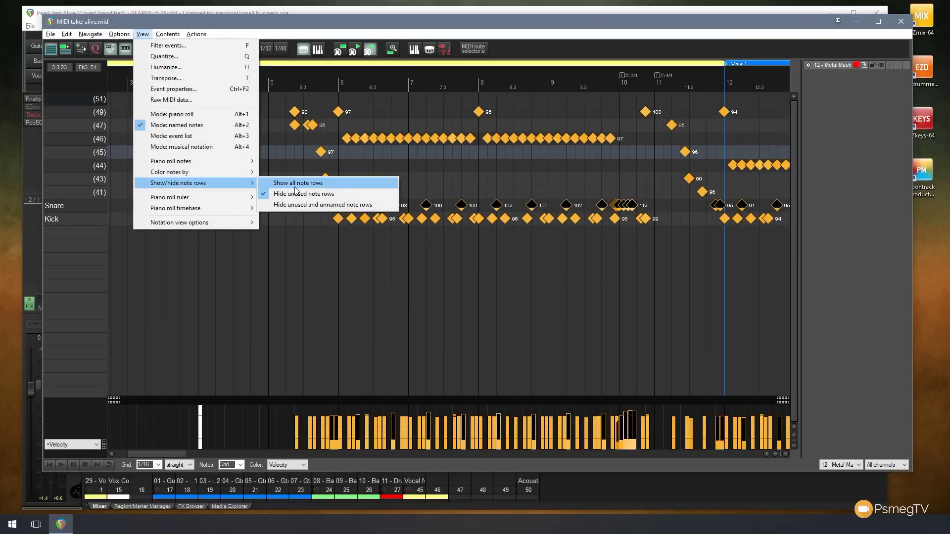
{"action": "left_click", "coordinate": [297, 183]}
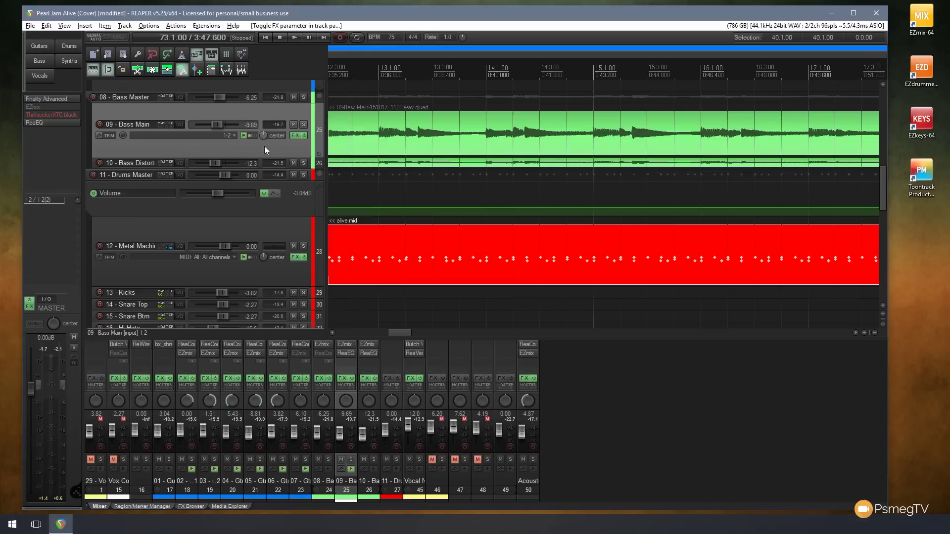
Open the Bass Main track's FX chain, examine the EZmix plug-in's interface and its knobs, and close that interface
{"action": "left_click", "coordinate": [296, 137]}
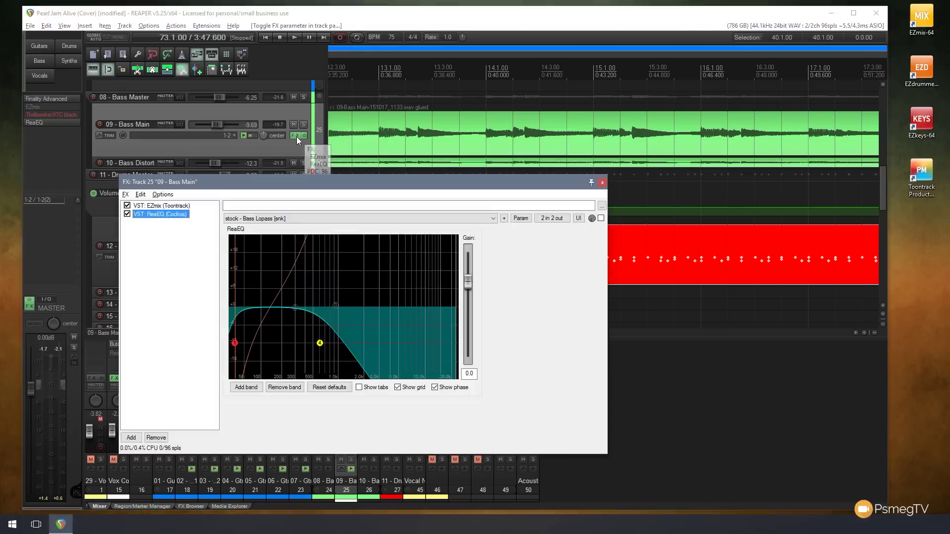
{"action": "left_click", "coordinate": [163, 206]}
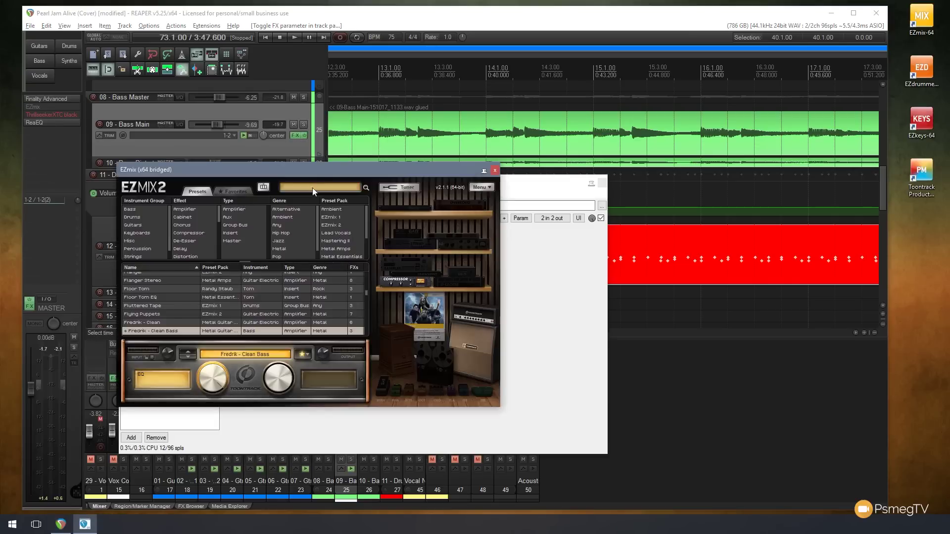
{"action": "left_click_drag", "start_coordinate": [339, 168], "coordinate": [469, 50]}
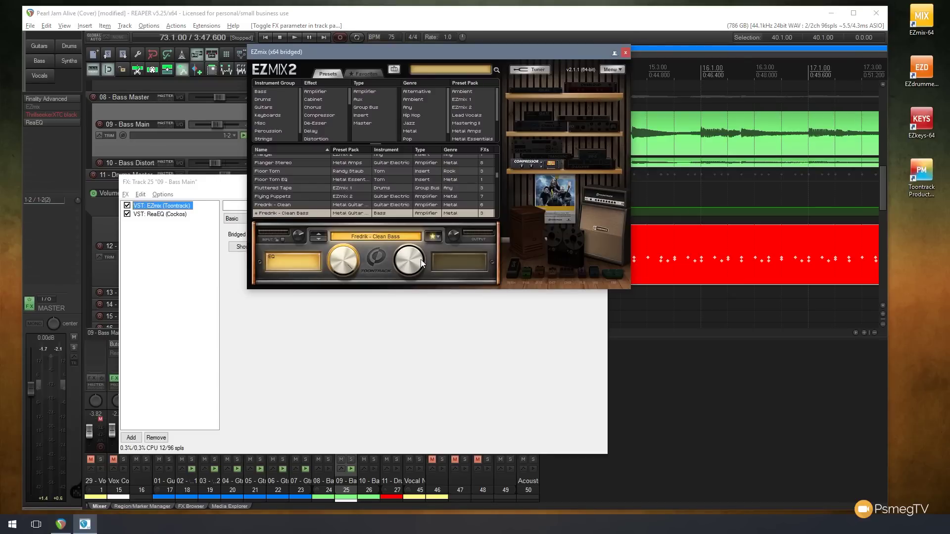
{"action": "left_click", "coordinate": [625, 53]}
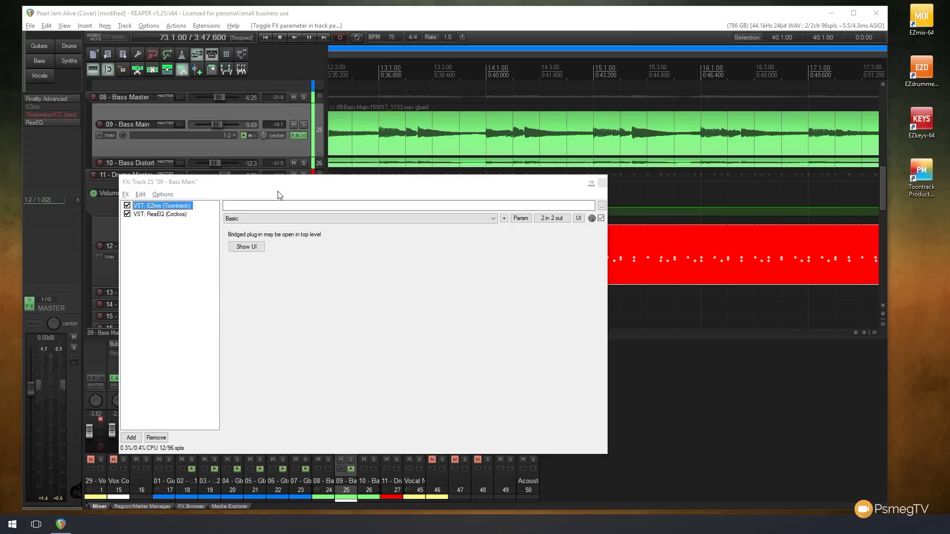
Show EZmix's Shape1 parameter in the Bass Main track controls and close the FX chain
{"action": "left_click", "coordinate": [521, 218]}
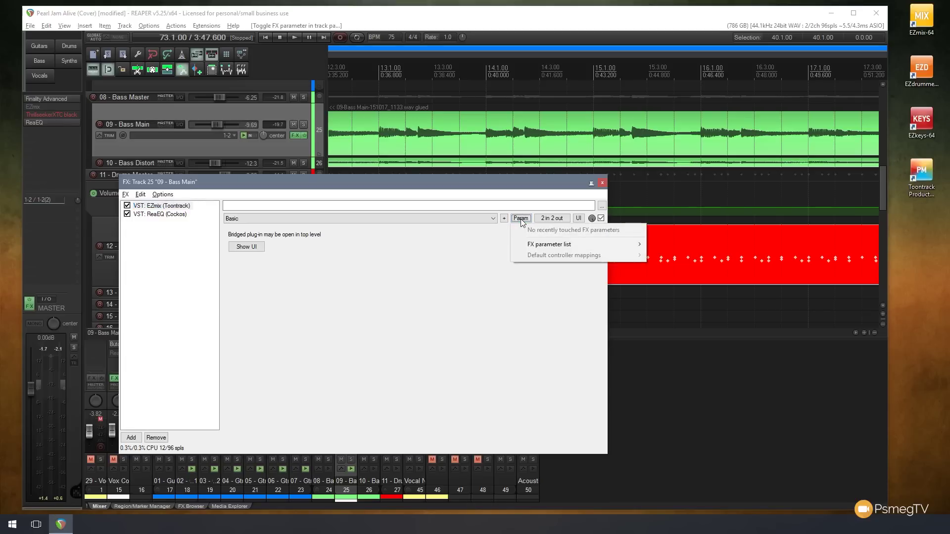
{"action": "mouse_move", "coordinate": [539, 247]}
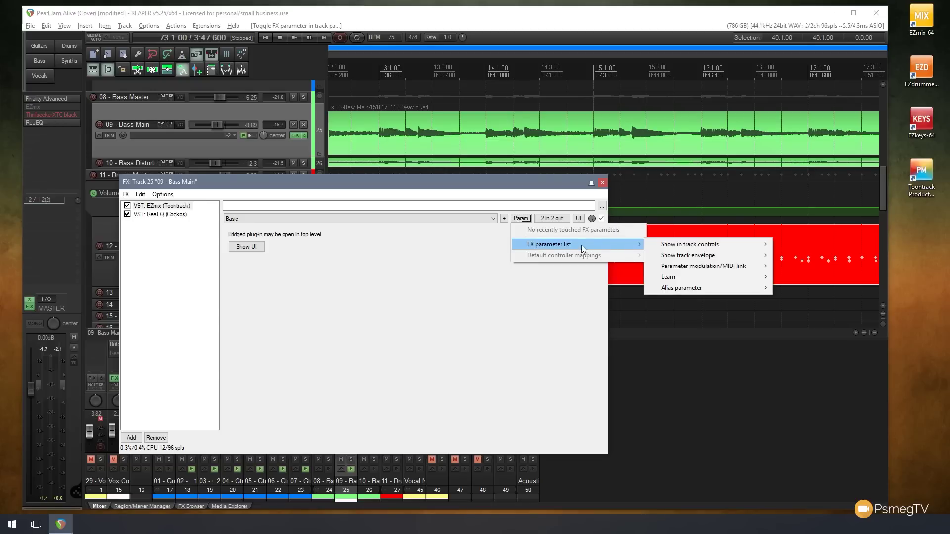
{"action": "mouse_move", "coordinate": [662, 247]}
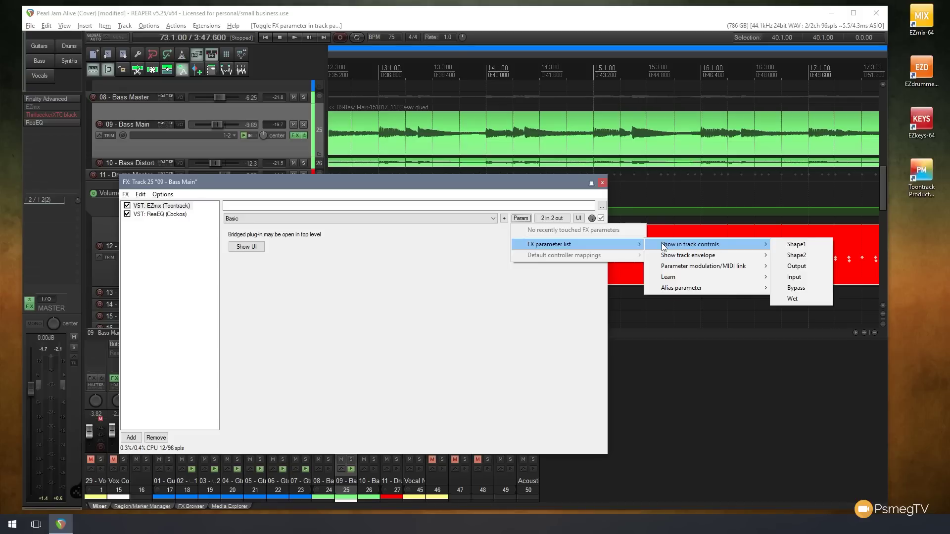
{"action": "left_click", "coordinate": [777, 248]}
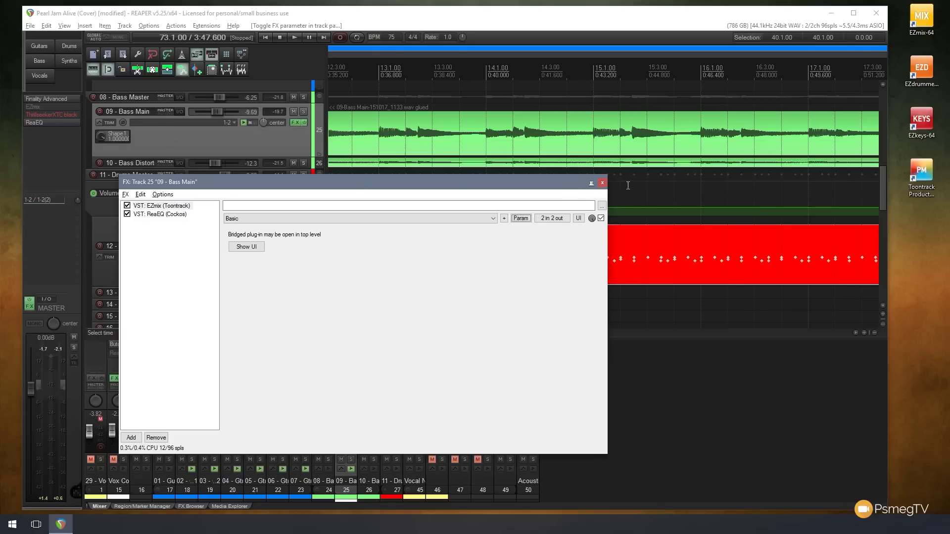
{"action": "key", "text": "Escape"}
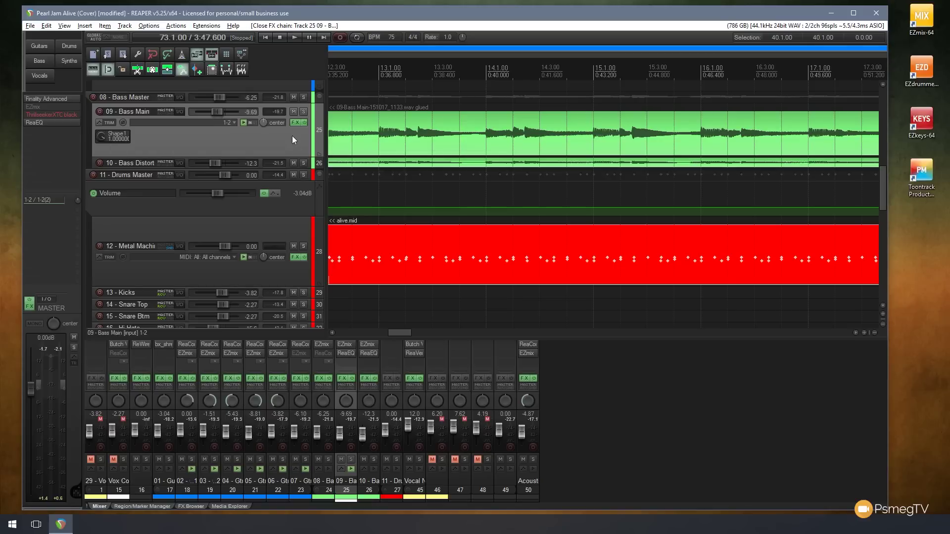
Rename the Shape1 parameter in the Bass Main track controls to "EZMix EQ"
{"action": "left_click", "coordinate": [296, 122]}
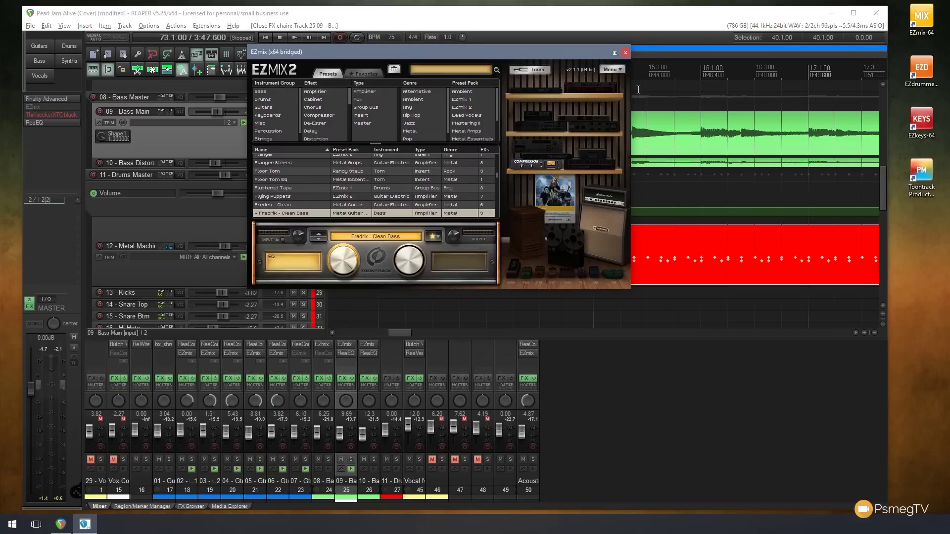
{"action": "left_click", "coordinate": [626, 52]}
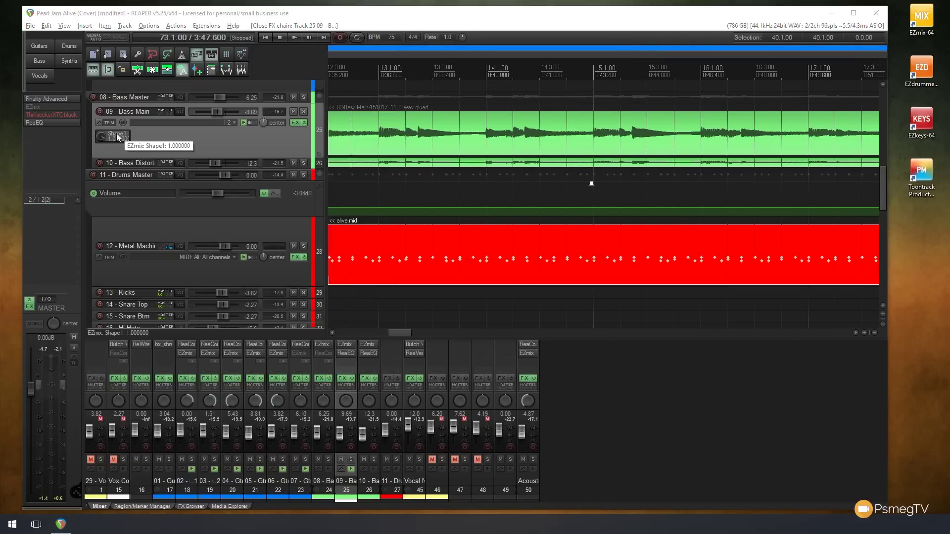
{"action": "right_click", "coordinate": [116, 132]}
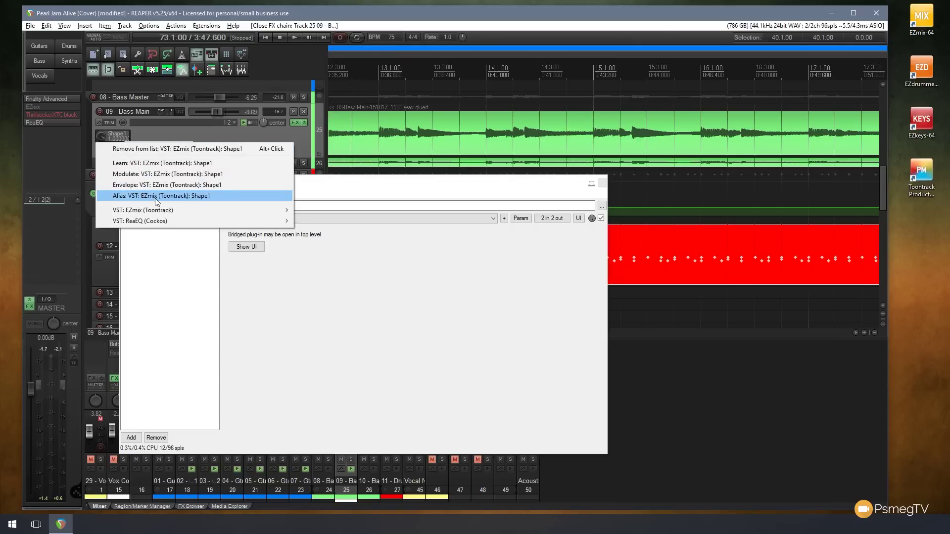
{"action": "left_click", "coordinate": [155, 198]}
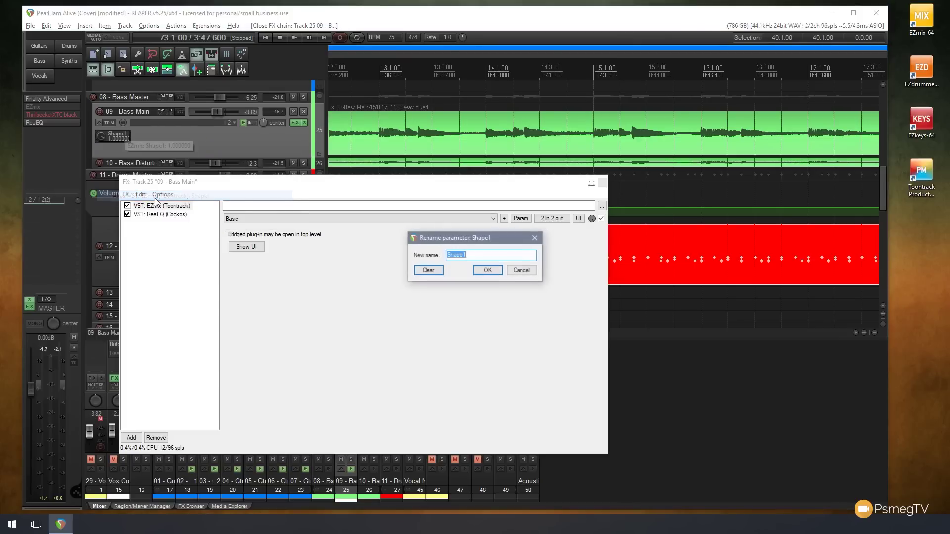
{"action": "left_click_drag", "start_coordinate": [318, 179], "coordinate": [192, 104]}
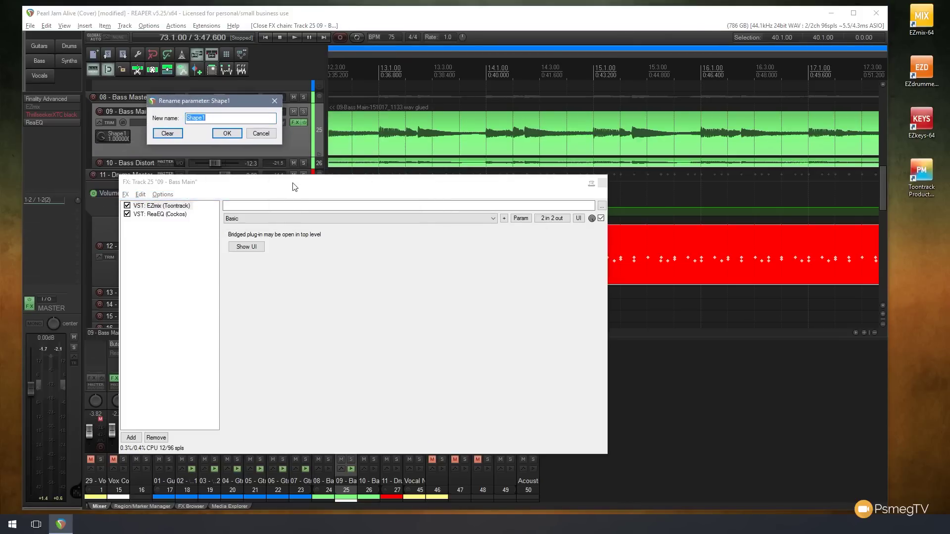
{"action": "type", "text": "EZMix EQ"}
{"action": "left_click", "coordinate": [227, 133]}
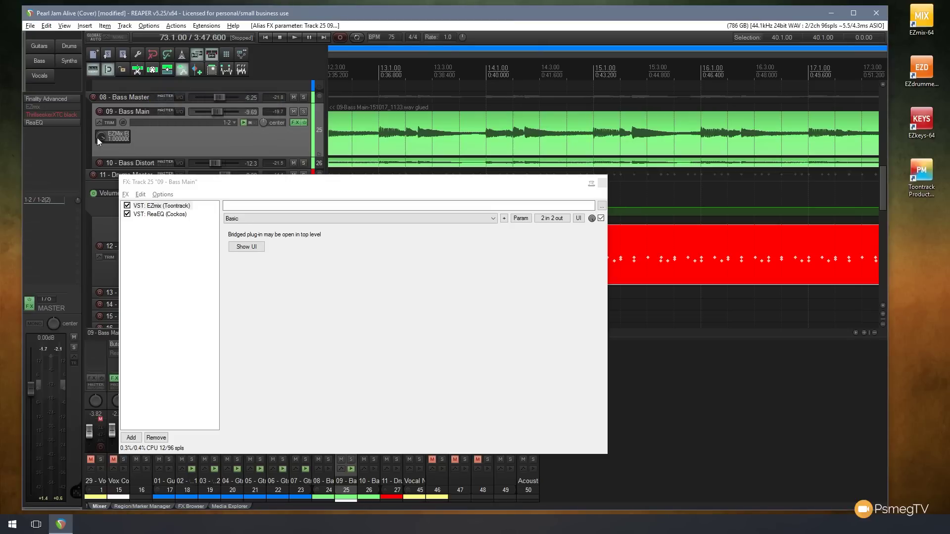
Test the EZMix EQ control against the matching knob in EZmix, finish at 1.0, and close the plug-in windows
{"action": "left_click_drag", "start_coordinate": [100, 134], "coordinate": [100, 126]}
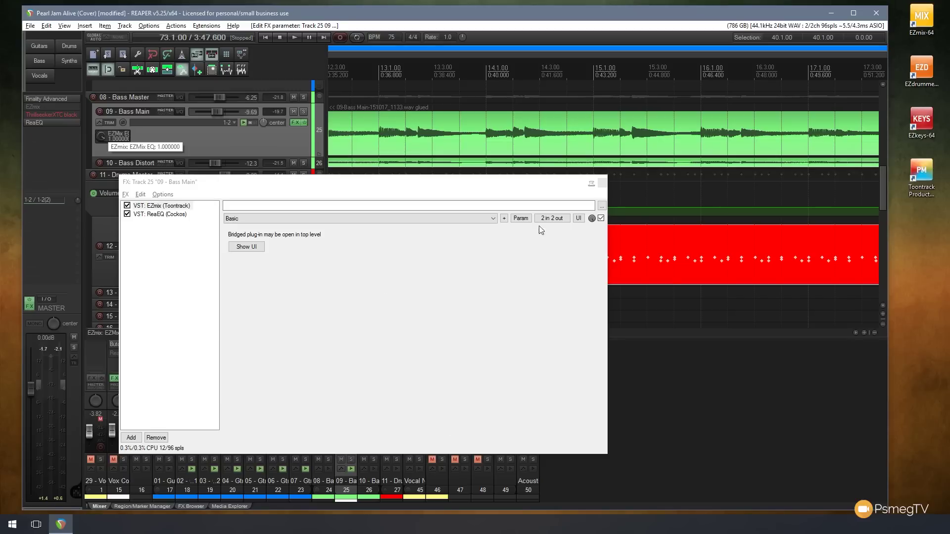
{"action": "left_click", "coordinate": [246, 246]}
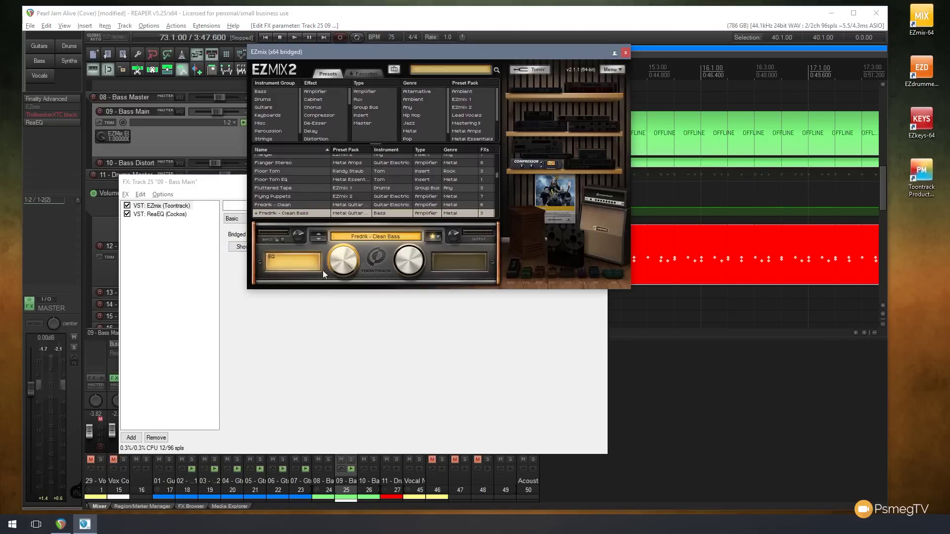
{"action": "left_click_drag", "start_coordinate": [331, 259], "coordinate": [333, 261]}
{"action": "mouse_move", "coordinate": [99, 134]}
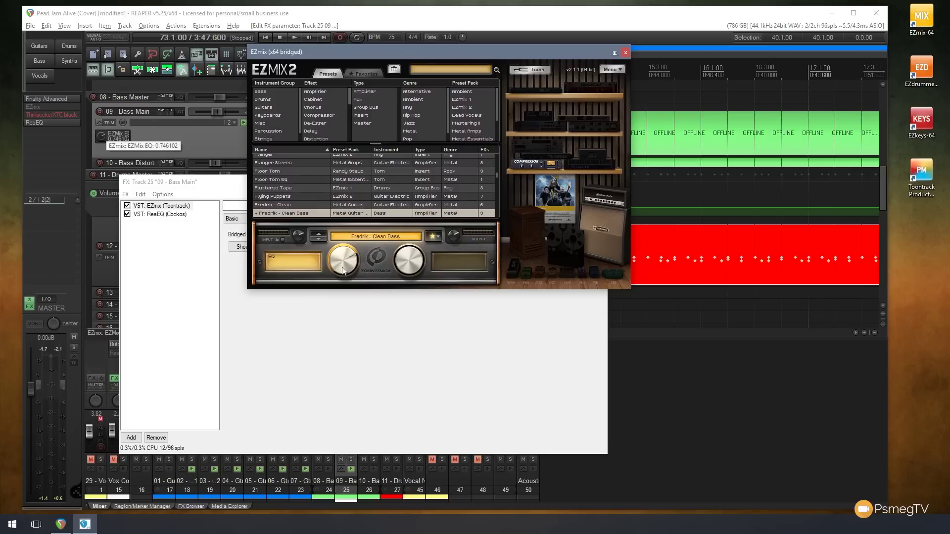
{"action": "left_click_drag", "start_coordinate": [339, 255], "coordinate": [329, 165]}
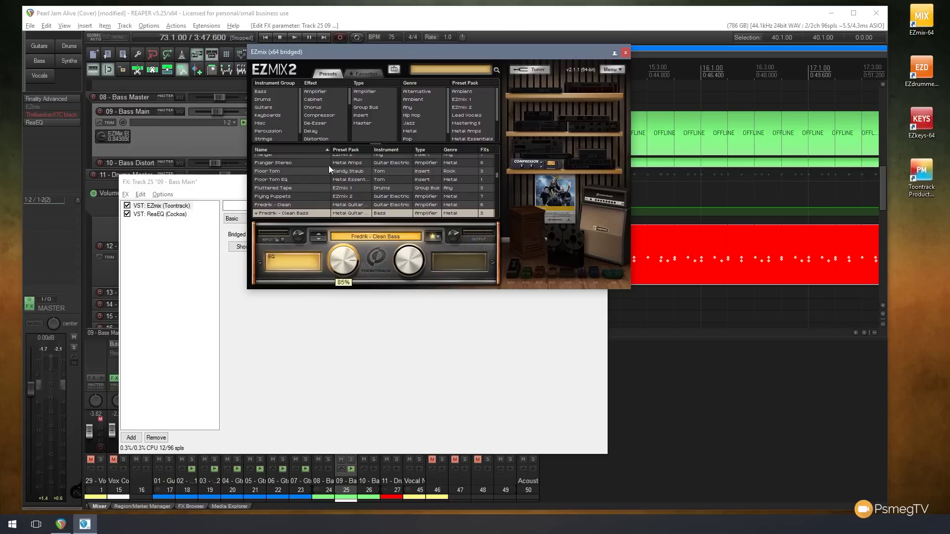
{"action": "left_click_drag", "start_coordinate": [97, 135], "coordinate": [97, 128]}
{"action": "left_click_drag", "start_coordinate": [360, 189], "coordinate": [409, 375]}
{"action": "mouse_move", "coordinate": [100, 135]}
{"action": "left_mouse_down"}
{"action": "mouse_move", "coordinate": [101, 147]}
{"action": "mouse_move", "coordinate": [100, 133]}
{"action": "left_mouse_up"}
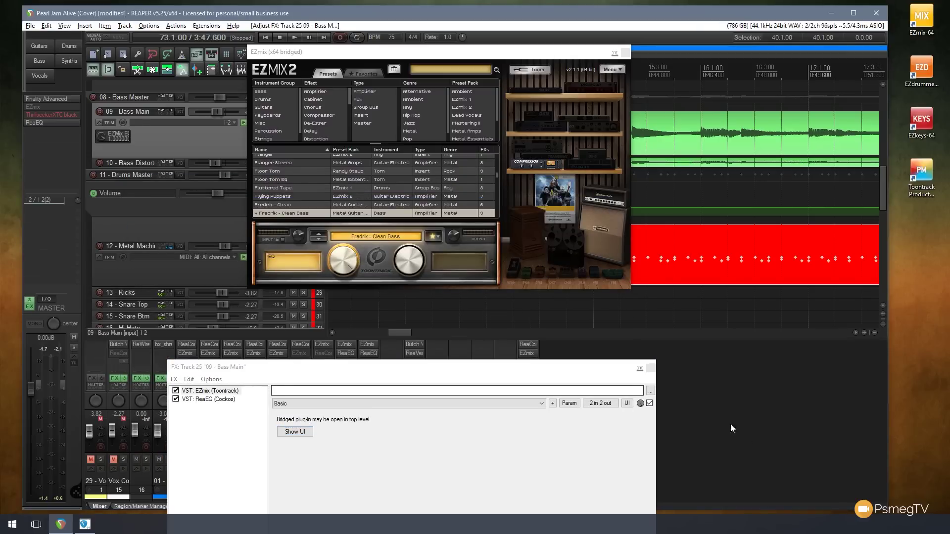
{"action": "left_click", "coordinate": [649, 368]}
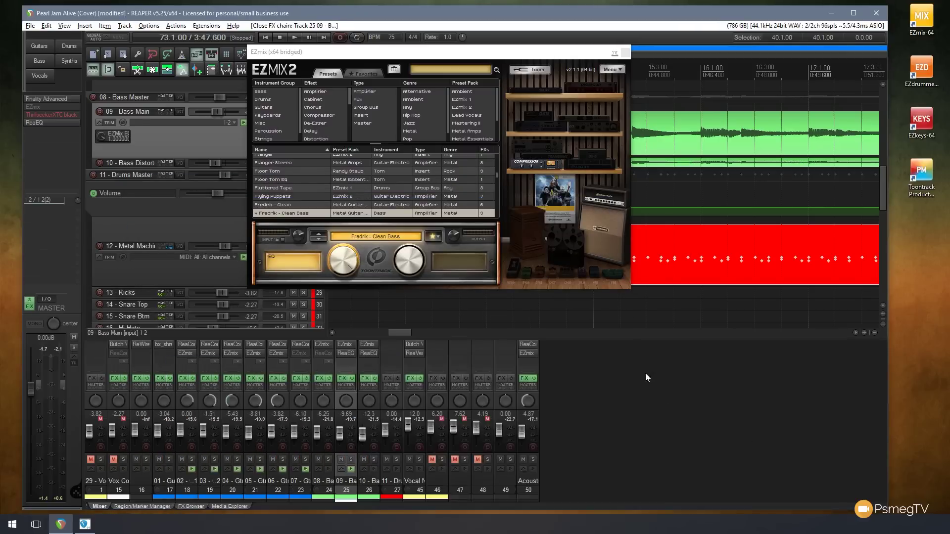
{"action": "left_click", "coordinate": [625, 52]}
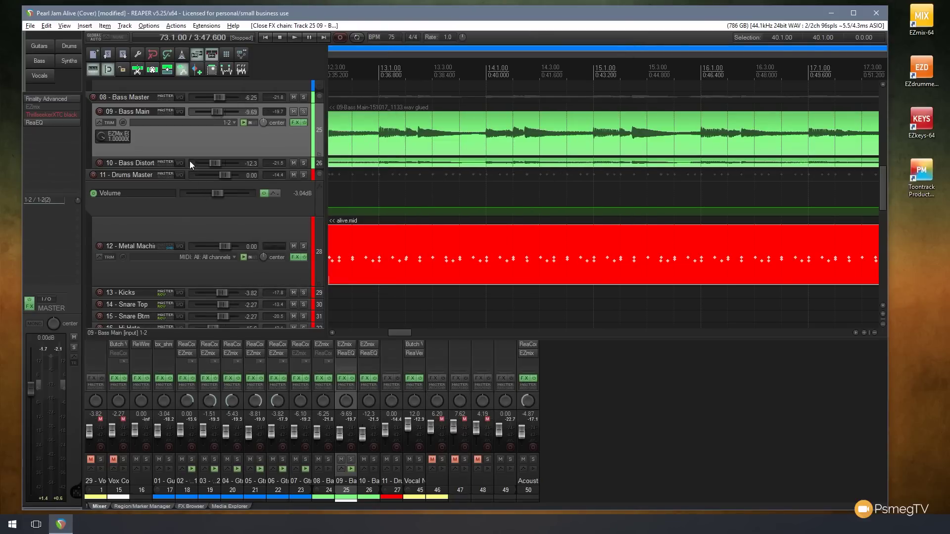
Enlarge the Bass Main track's height and add EZmix's Output and Input parameters to its track controls
{"action": "left_click_drag", "start_coordinate": [190, 159], "coordinate": [190, 280]}
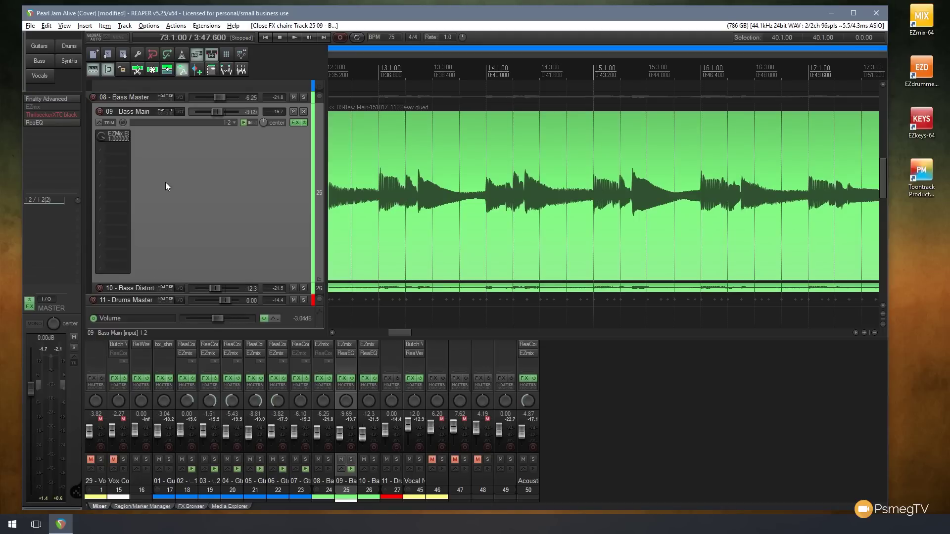
{"action": "left_click", "coordinate": [116, 152]}
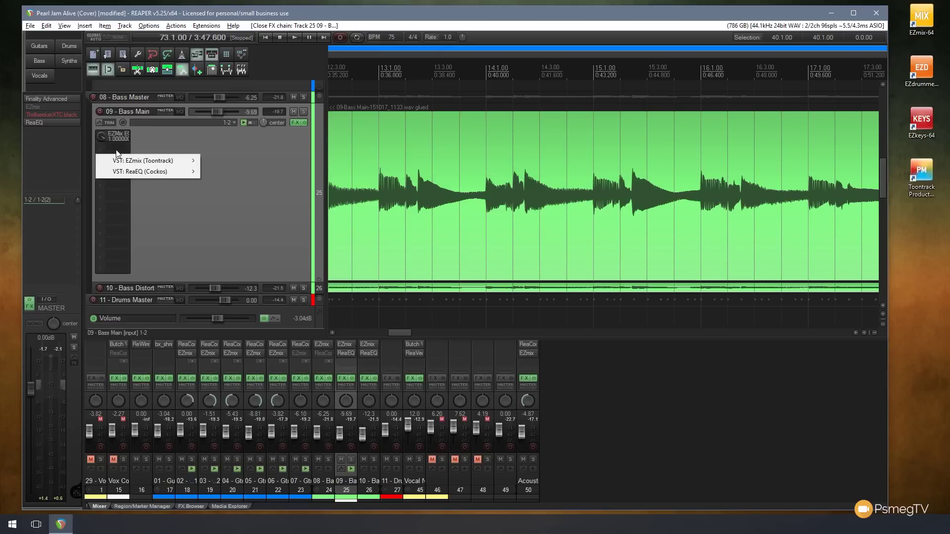
{"action": "mouse_move", "coordinate": [118, 160]}
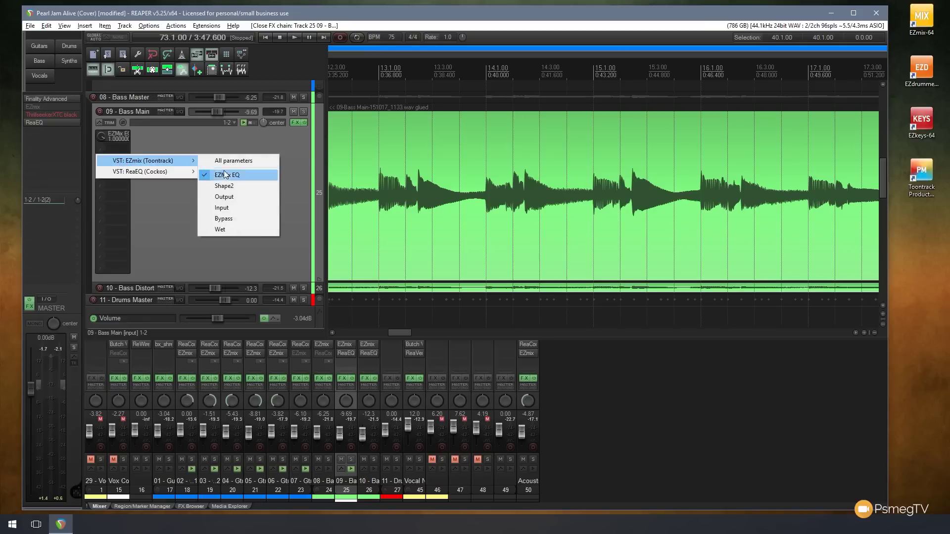
{"action": "left_click", "coordinate": [233, 199]}
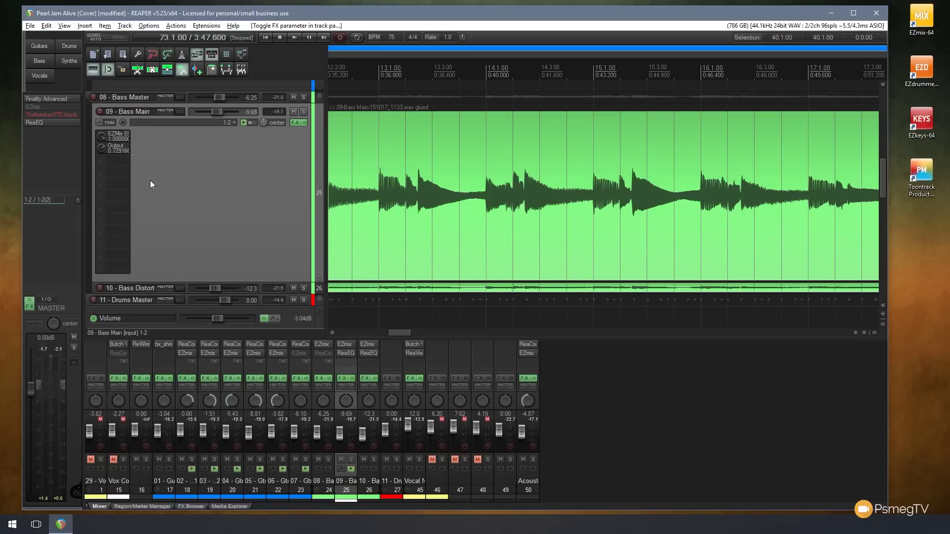
{"action": "left_click", "coordinate": [116, 162]}
{"action": "mouse_move", "coordinate": [171, 174]}
{"action": "left_click", "coordinate": [223, 219]}
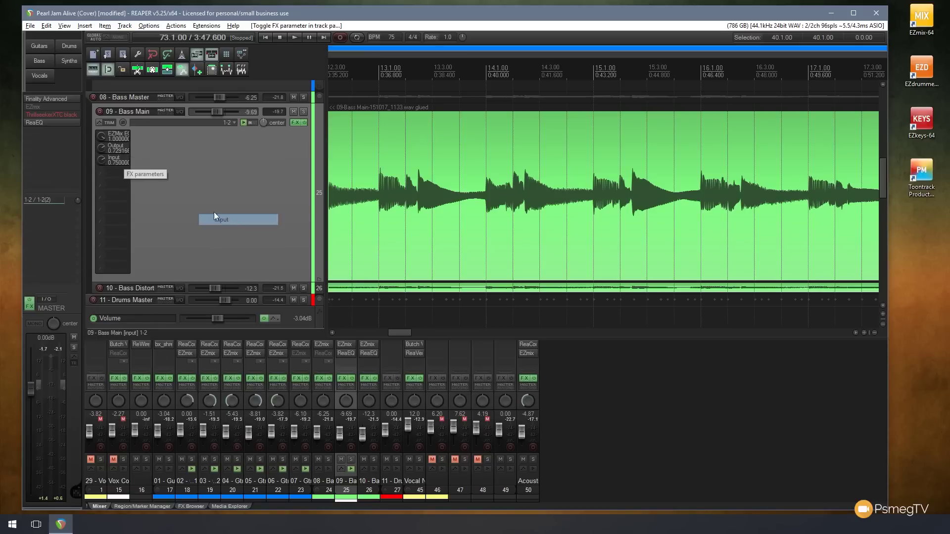
Rename the Input parameter in the track controls to "EZMix Input" and reduce the Bass Main track's height again
{"action": "left_click", "coordinate": [112, 158]}
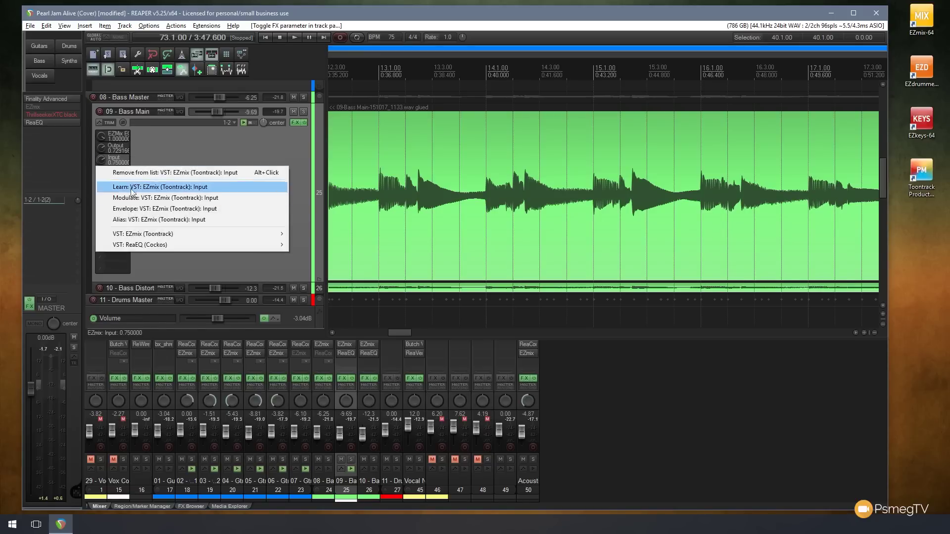
{"action": "left_click", "coordinate": [141, 219]}
{"action": "type", "text": "E"}
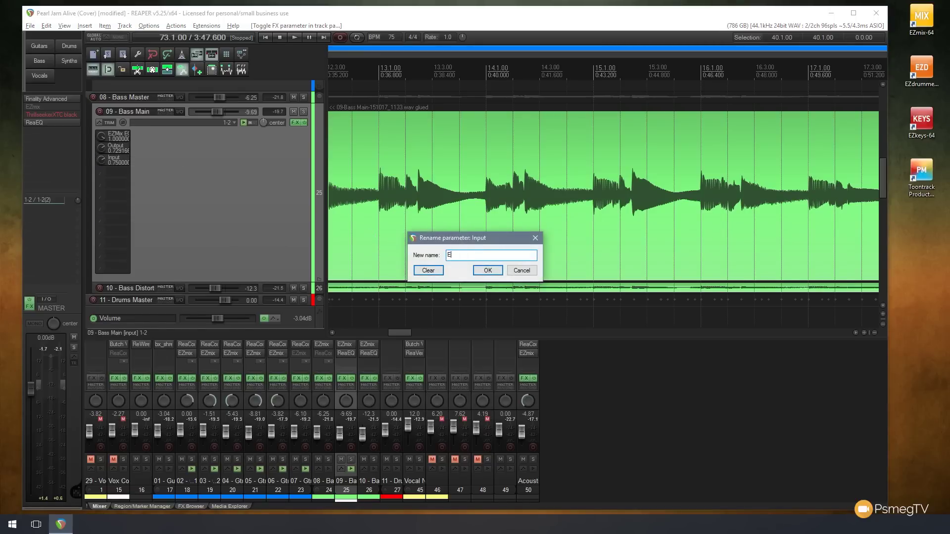
{"action": "type", "text": "ZMix Input"}
{"action": "left_click", "coordinate": [484, 271]}
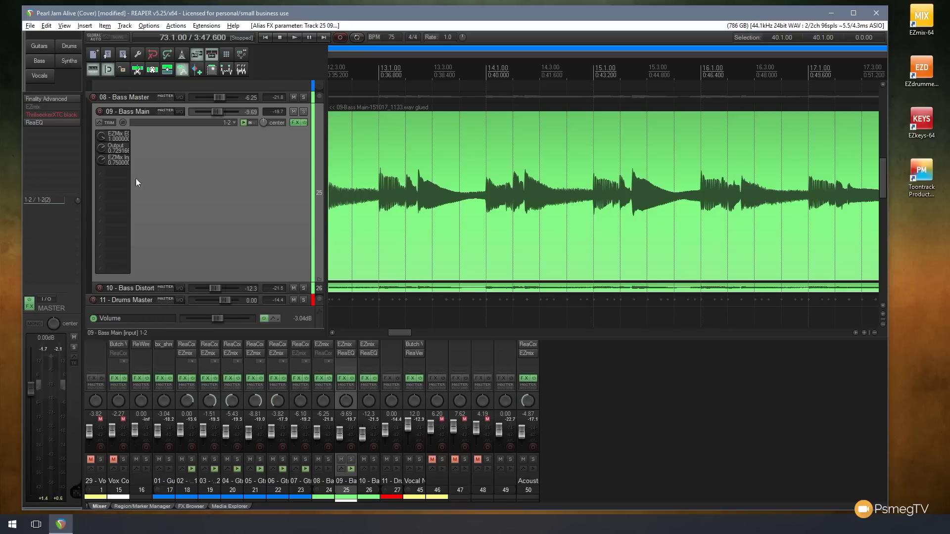
{"action": "left_click_drag", "start_coordinate": [207, 280], "coordinate": [204, 150]}
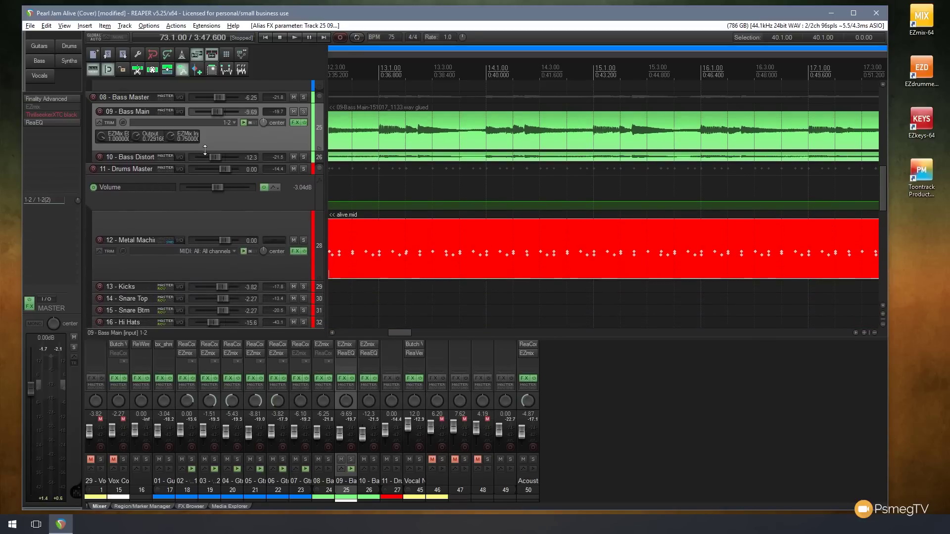
Open the Bass Main track's FX chain and arrange it and the EZmix plug-in window side by side without overlap
{"action": "right_click", "coordinate": [173, 138]}
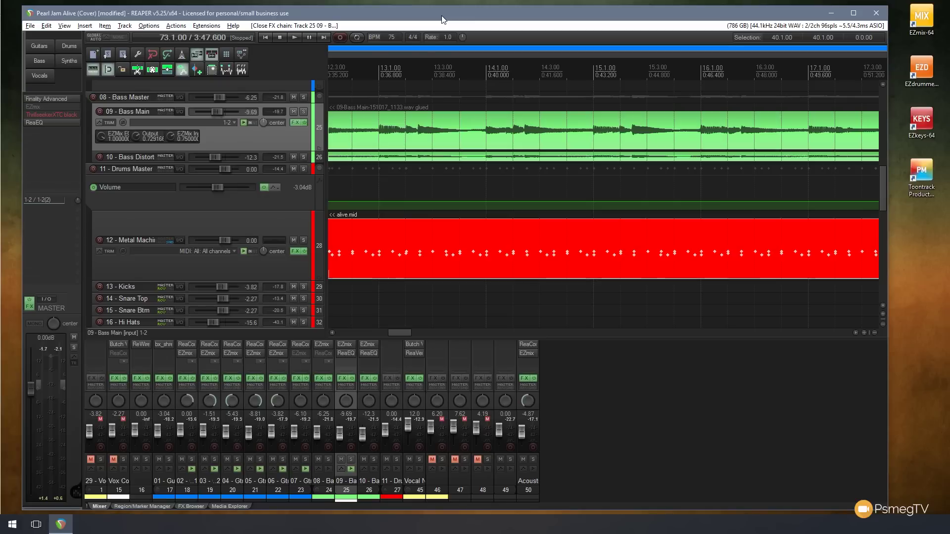
{"action": "left_click", "coordinate": [296, 124]}
{"action": "left_click_drag", "start_coordinate": [460, 153], "coordinate": [351, 84]}
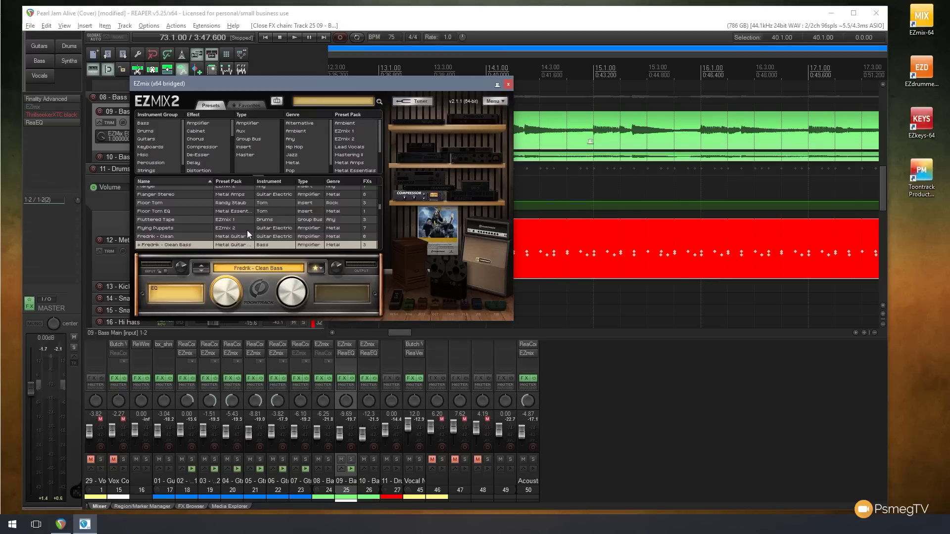
{"action": "left_click_drag", "start_coordinate": [327, 82], "coordinate": [575, 89]}
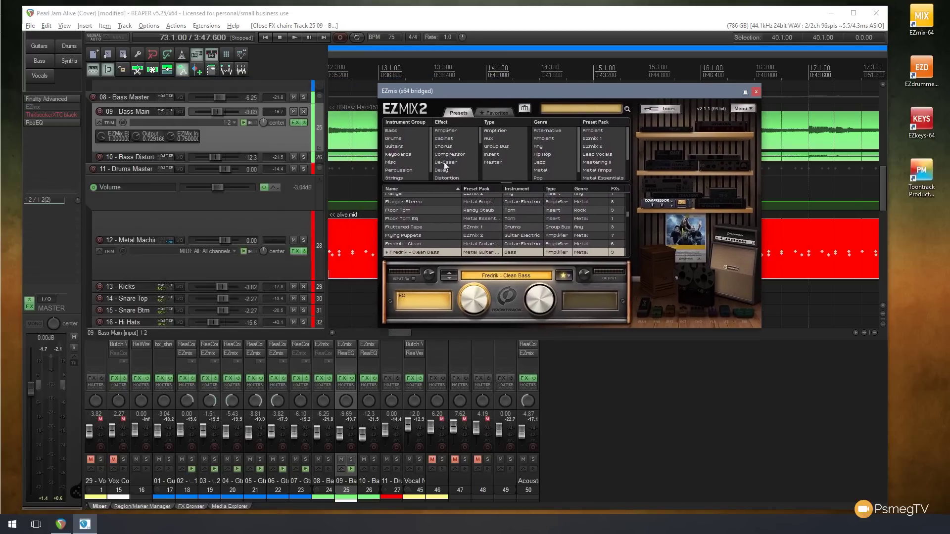
{"action": "left_click", "coordinate": [293, 252]}
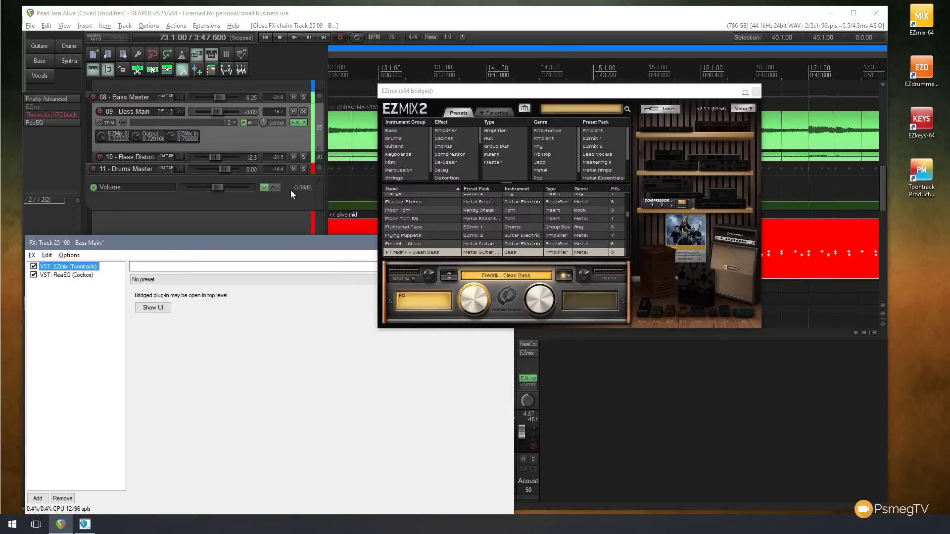
{"action": "left_click_drag", "start_coordinate": [514, 93], "coordinate": [649, 23]}
{"action": "left_click_drag", "start_coordinate": [304, 245], "coordinate": [309, 68]}
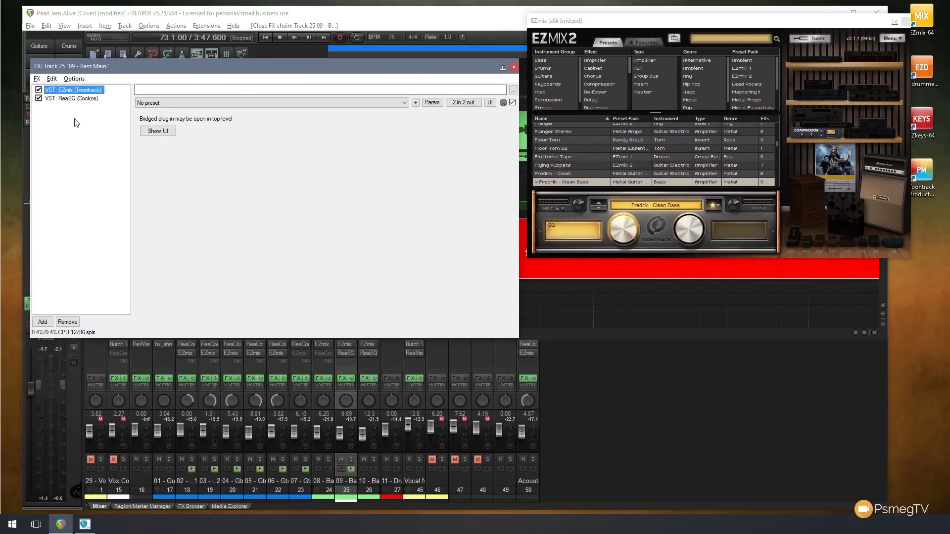
Select ReaEQ in the Bass Main FX chain and look through its list of stock presets without changing the preset
{"action": "left_click", "coordinate": [72, 99]}
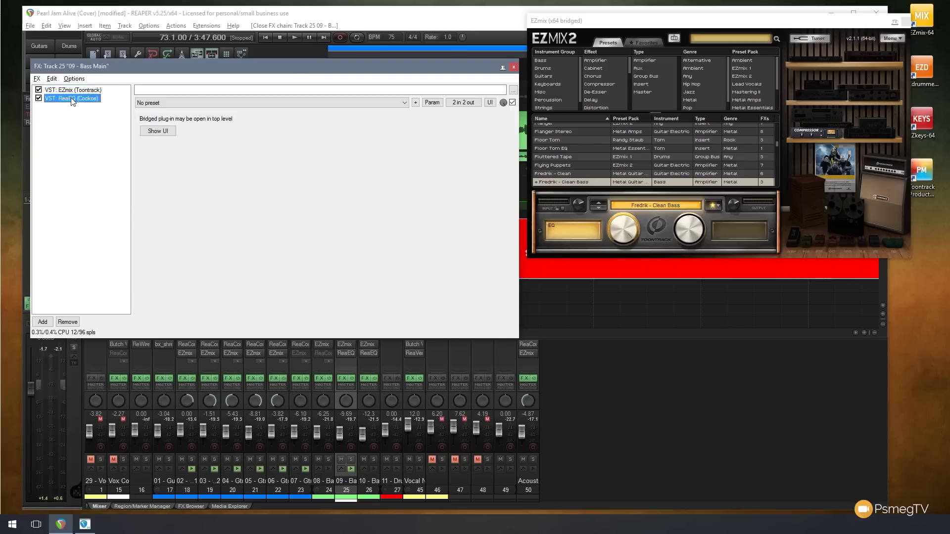
{"action": "left_click", "coordinate": [184, 102]}
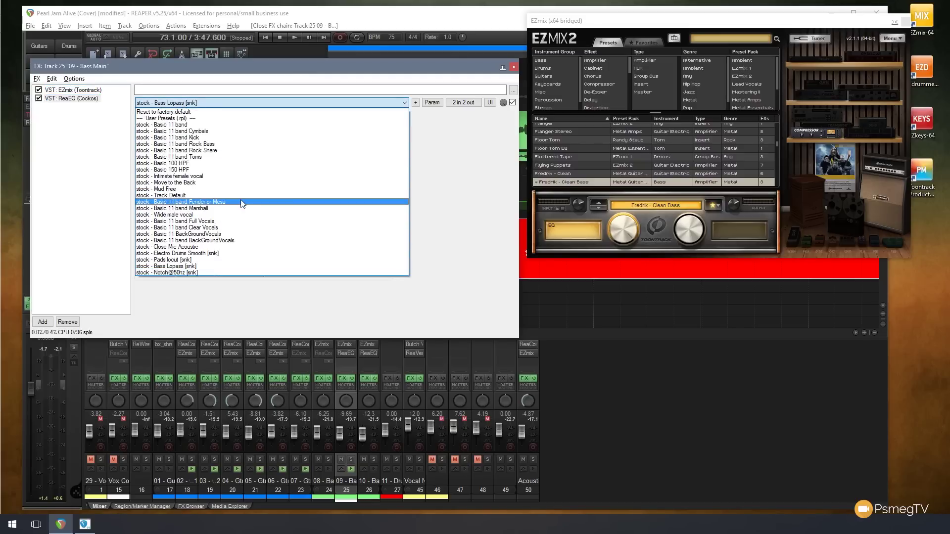
{"action": "left_click", "coordinate": [489, 188]}
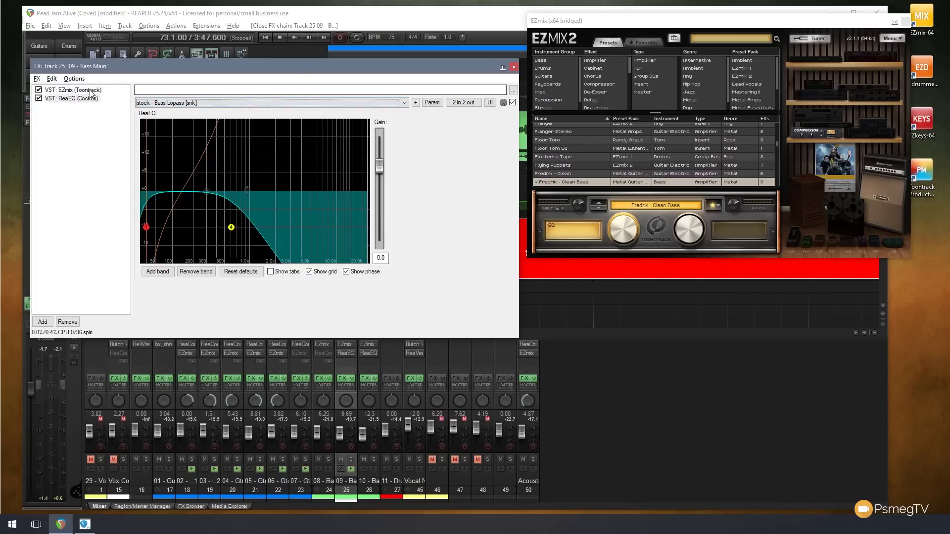
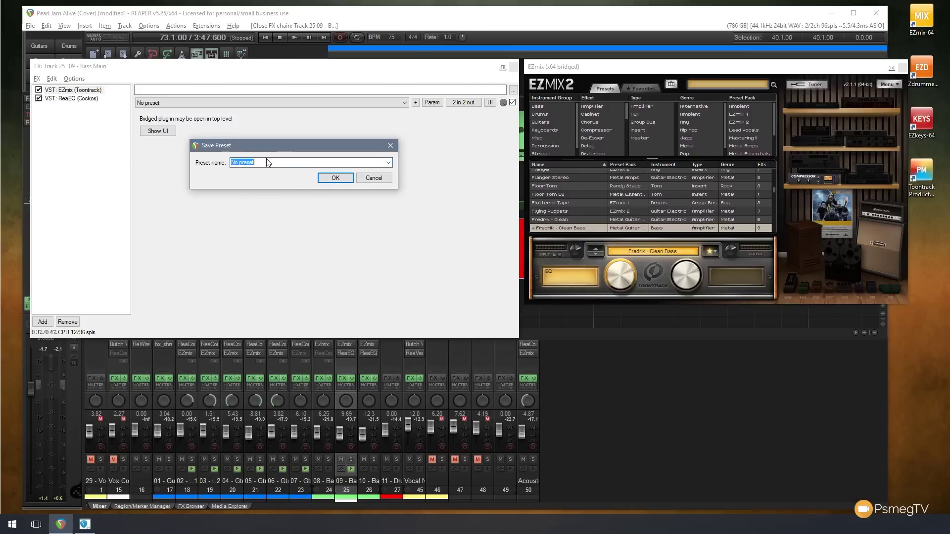
Save EZmix's current settings as a preset named "Standard Bass Sound" and check for it in the preset list
{"action": "type", "text": "Standard Bass Sound"}
{"action": "left_click", "coordinate": [336, 180]}
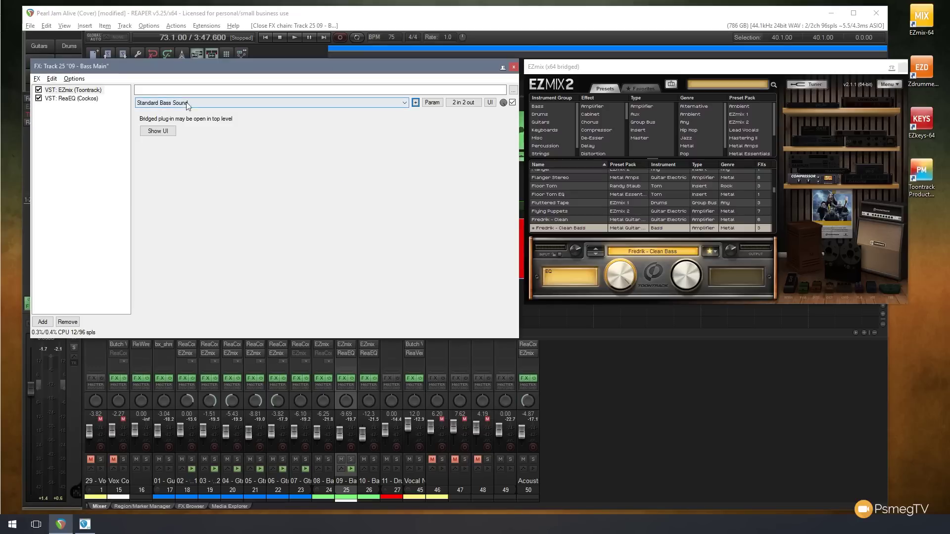
{"action": "left_click", "coordinate": [353, 103]}
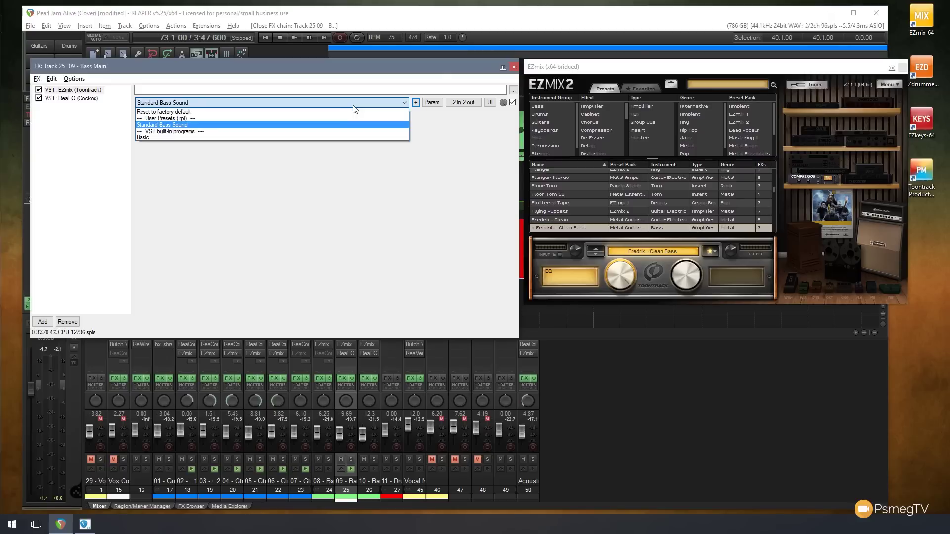
{"action": "left_click", "coordinate": [462, 166]}
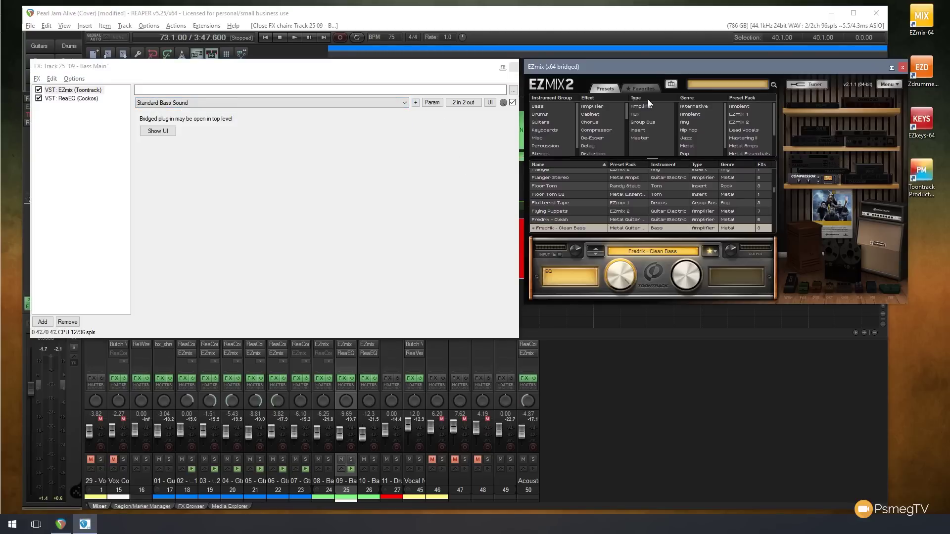
Filter EZmix's presets by Delay effect, Insert type and Ambient genre, and load the Sweeping Pad preset
{"action": "left_click", "coordinate": [587, 177]}
{"action": "left_click", "coordinate": [595, 143]}
{"action": "left_click", "coordinate": [640, 122]}
{"action": "left_click", "coordinate": [692, 115]}
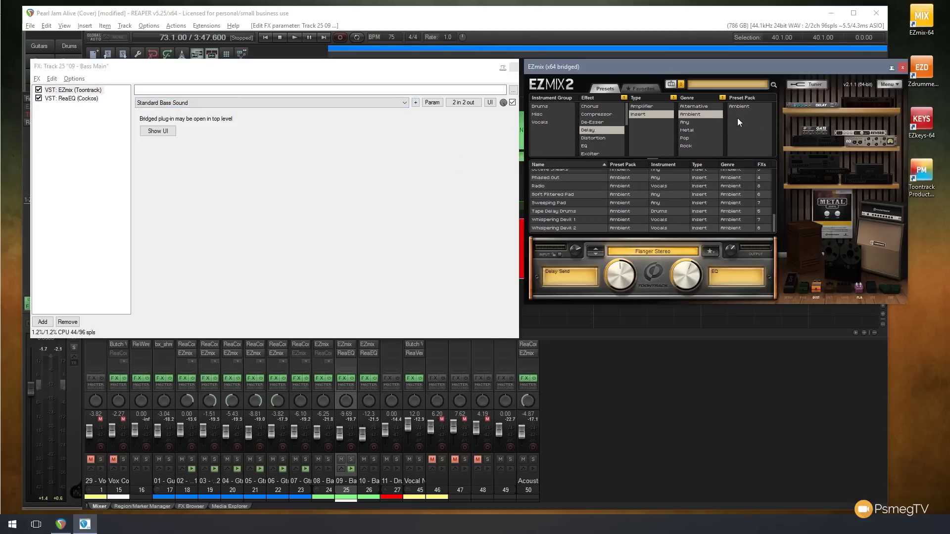
{"action": "left_click", "coordinate": [558, 203]}
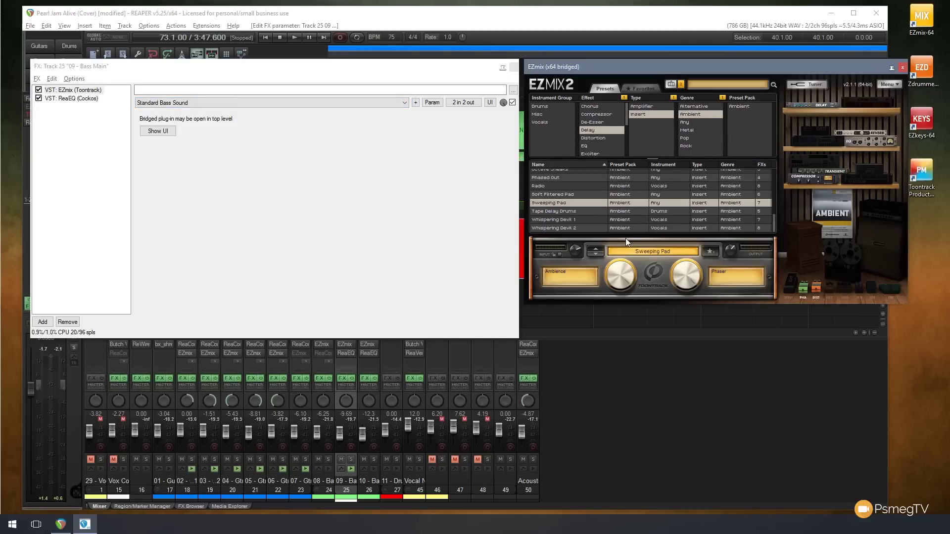
Recall the "Standard Bass Sound" preset for EZmix in the Bass Main FX chain
{"action": "left_click", "coordinate": [404, 103]}
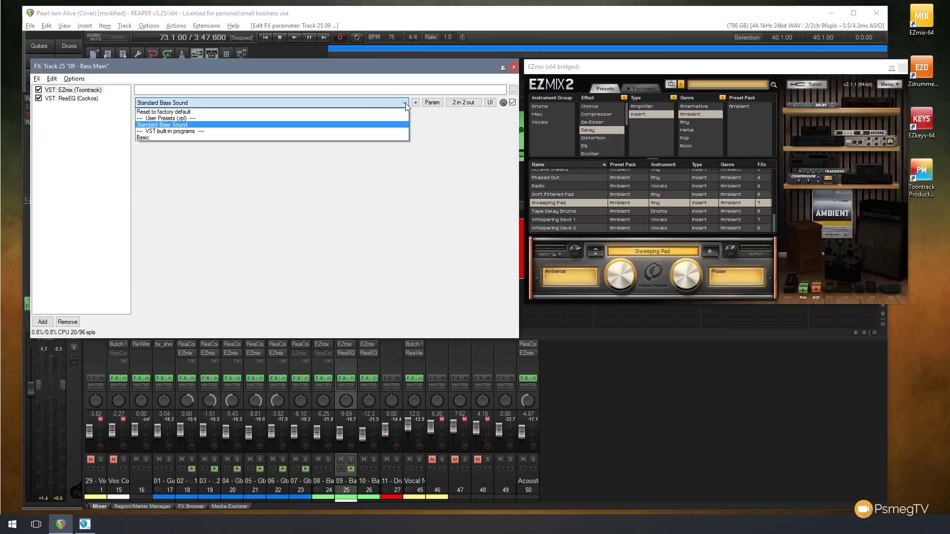
{"action": "left_click", "coordinate": [211, 125]}
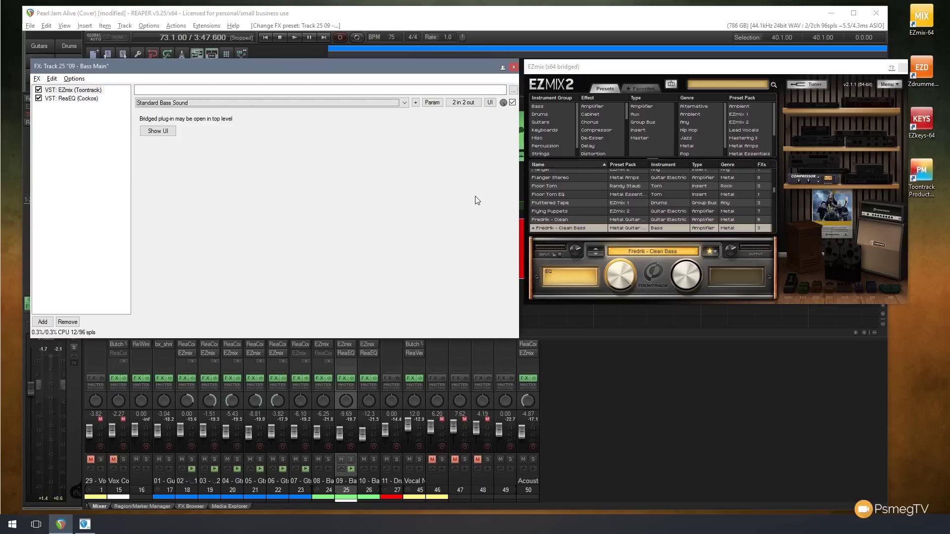
{"action": "left_click", "coordinate": [416, 102]}
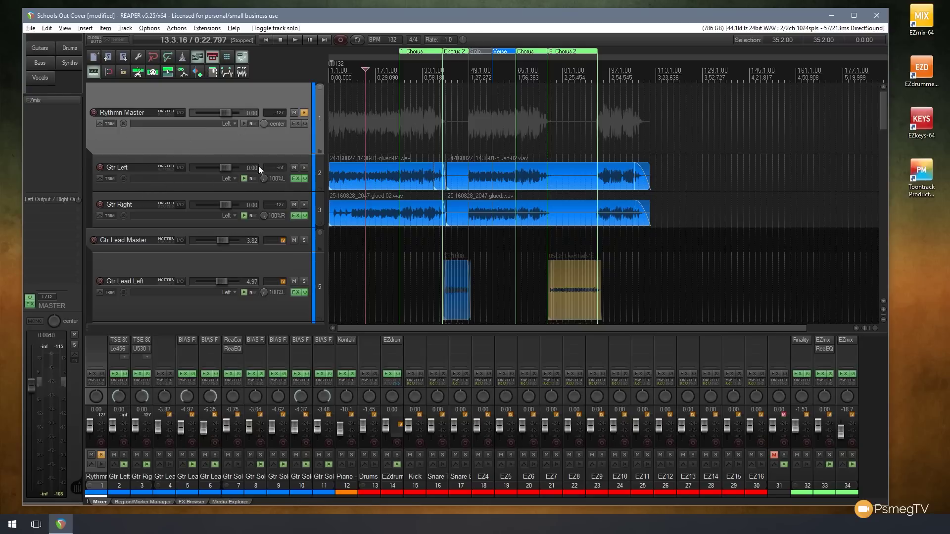
Turn off the Rythmn Master track's folder and select the Rythmn Master, Gtr Left and Gtr Right tracks
{"action": "left_click", "coordinate": [320, 151]}
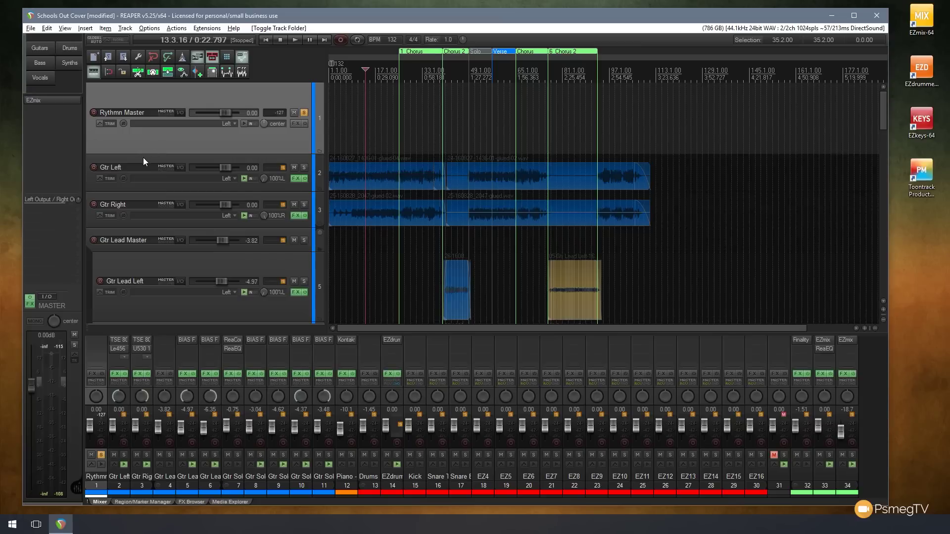
{"action": "left_click", "coordinate": [180, 139]}
{"action": "left_click", "coordinate": [181, 160], "text": "ctrl"}
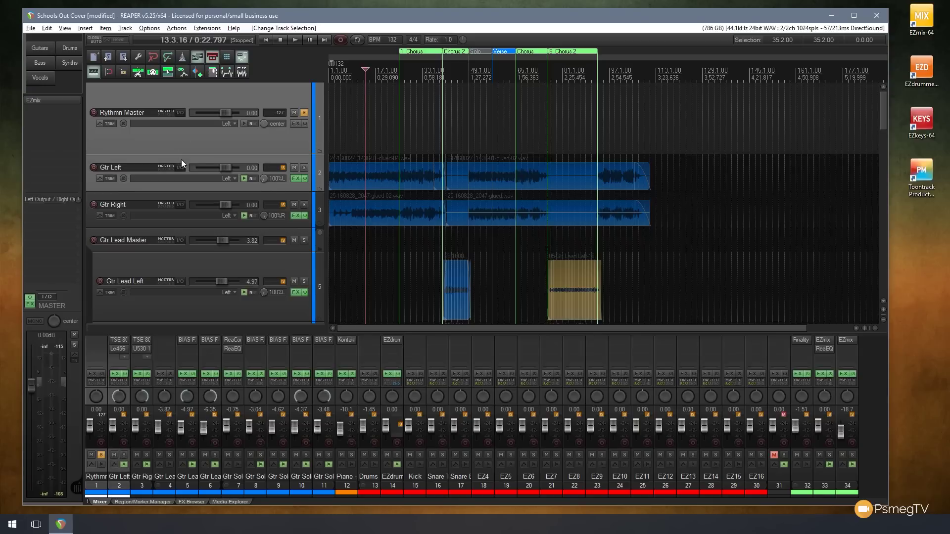
{"action": "left_click", "coordinate": [186, 193], "text": "ctrl"}
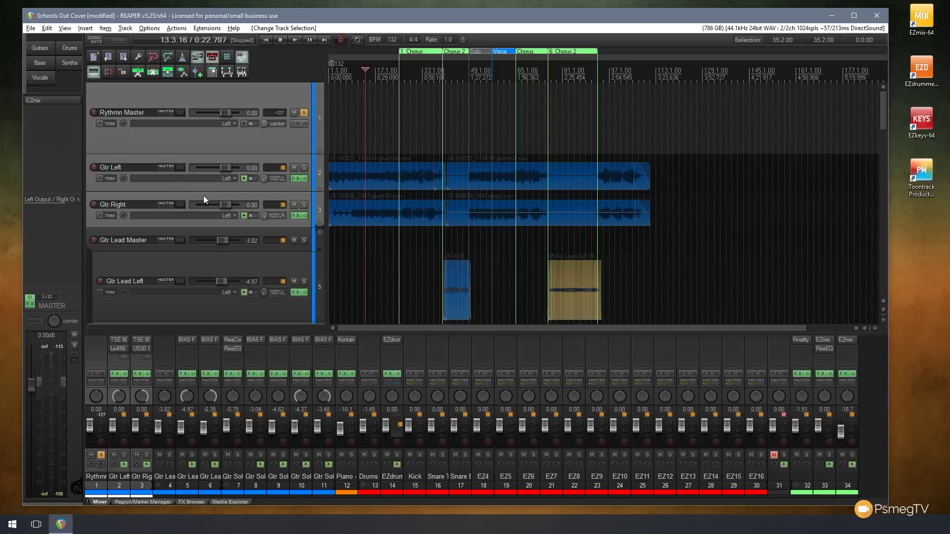
Make Rythmn Master the folder of the guitar tracks again, select only that track, and play a short passage
{"action": "left_click", "coordinate": [319, 150]}
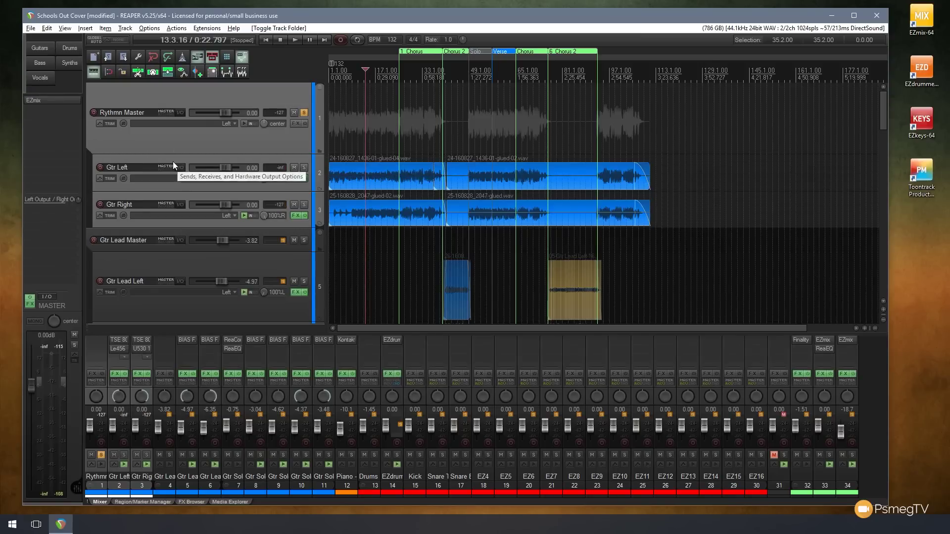
{"action": "left_click", "coordinate": [207, 138]}
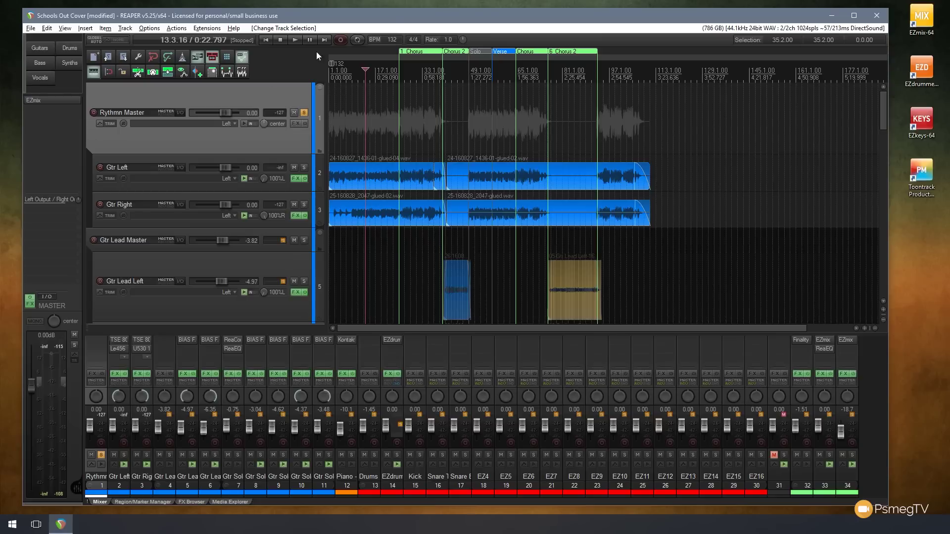
{"action": "left_click", "coordinate": [293, 38]}
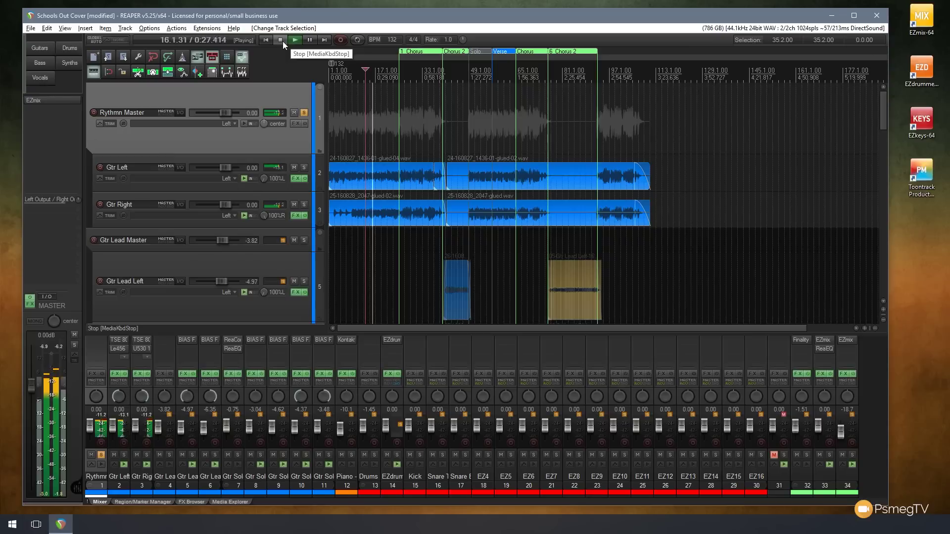
{"action": "left_click", "coordinate": [283, 41]}
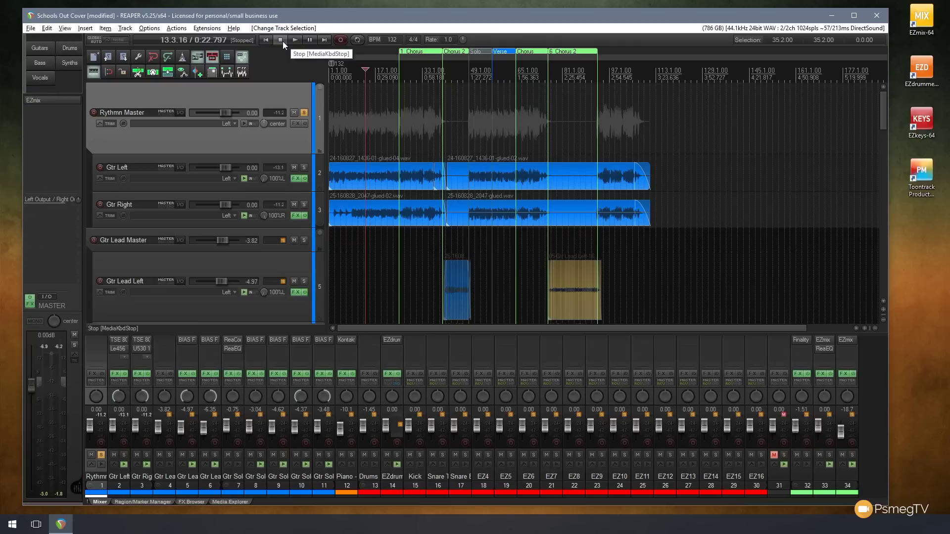
Render the Rythmn Master folder track to a stereo stem track, muting the originals
{"action": "right_click", "coordinate": [255, 146]}
{"action": "left_click", "coordinate": [259, 139]}
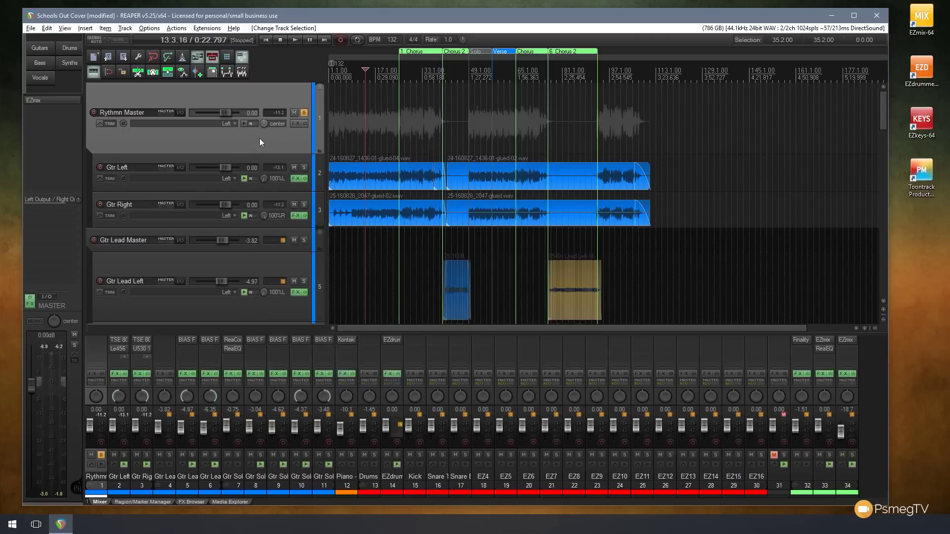
{"action": "right_click", "coordinate": [261, 142]}
{"action": "mouse_move", "coordinate": [395, 254]}
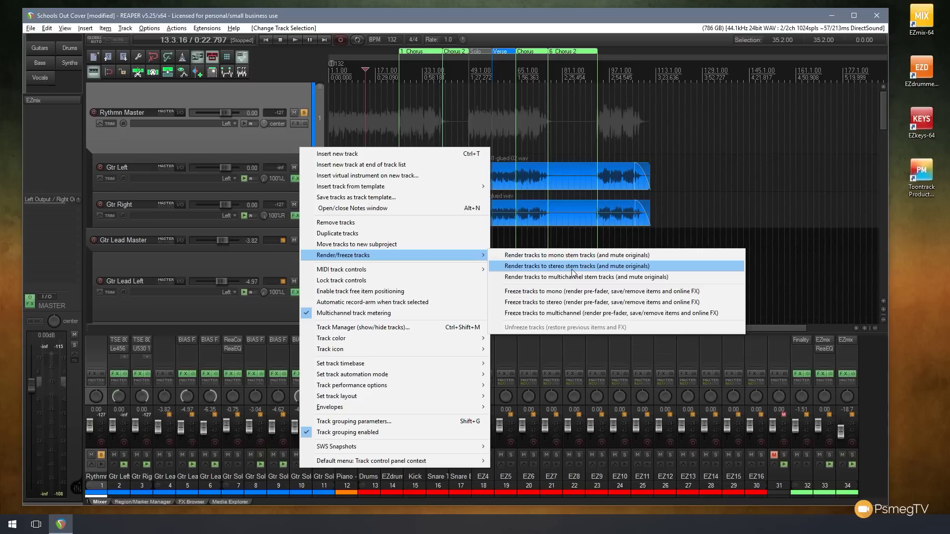
{"action": "left_click", "coordinate": [572, 266]}
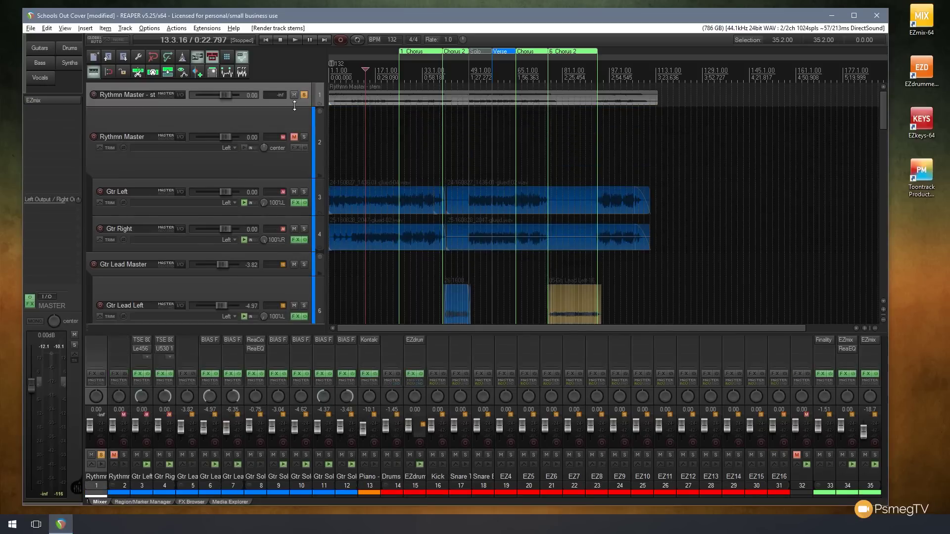
Increase the height of the rendered Rythmn Master stem track and play a short passage of it
{"action": "left_click_drag", "start_coordinate": [295, 105], "coordinate": [321, 163]}
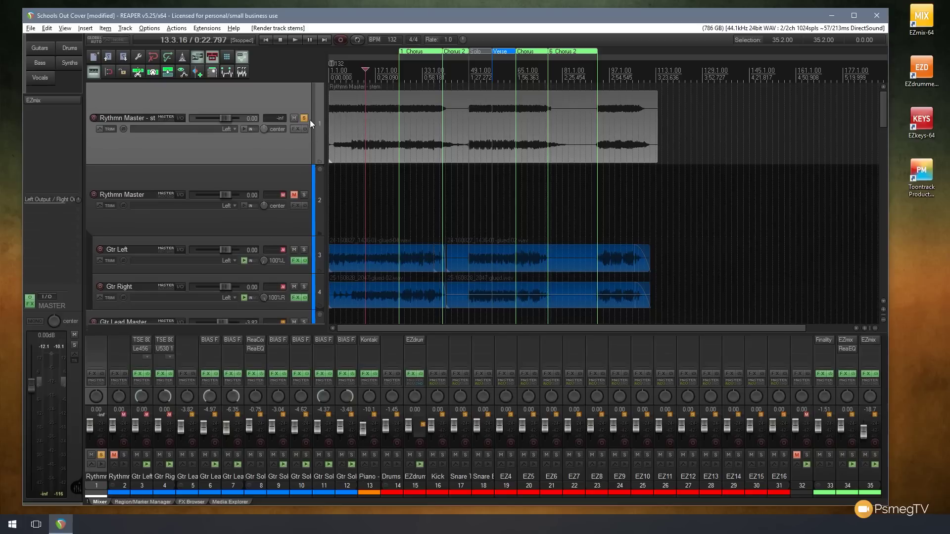
{"action": "left_click", "coordinate": [293, 40]}
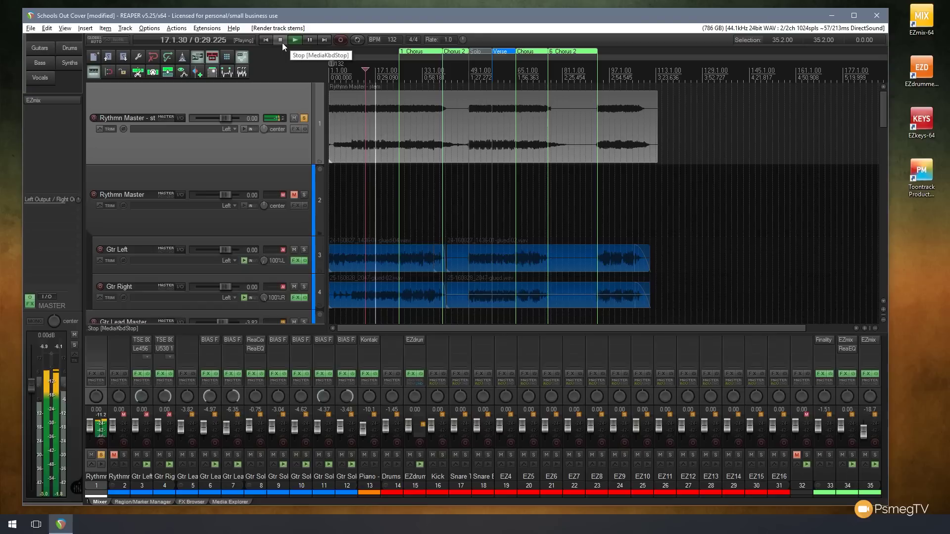
{"action": "left_click", "coordinate": [282, 42]}
Explode the stem track's multichannel audio item into new one-channel items
{"action": "double_click", "coordinate": [271, 153]}
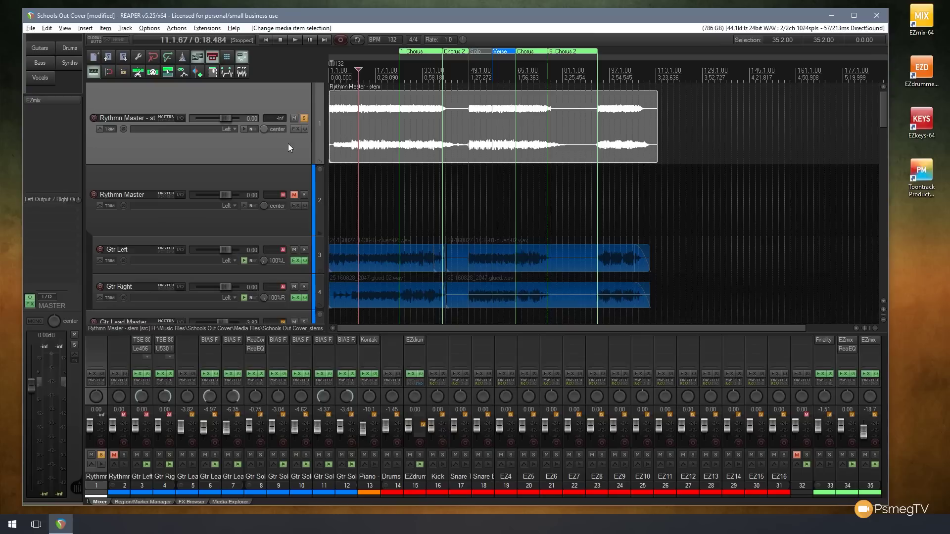
{"action": "right_click", "coordinate": [375, 127]}
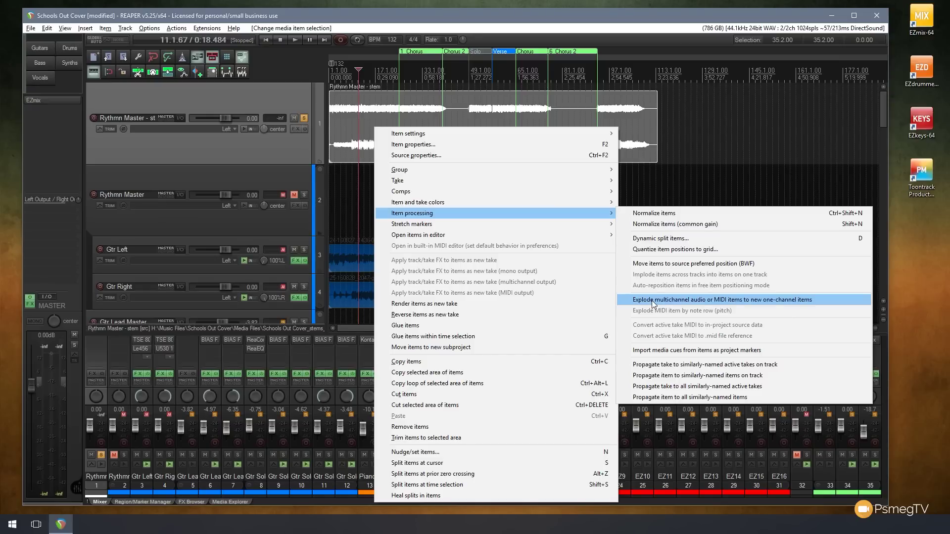
{"action": "left_click", "coordinate": [651, 301]}
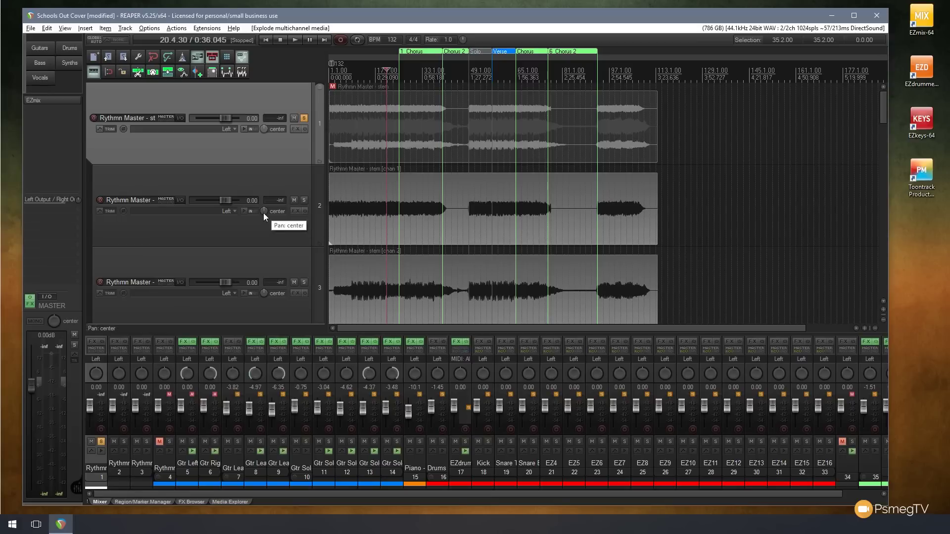
Unsolo the Rythmn Master stem track and solo its two one-channel child tracks
{"action": "left_click", "coordinate": [304, 118]}
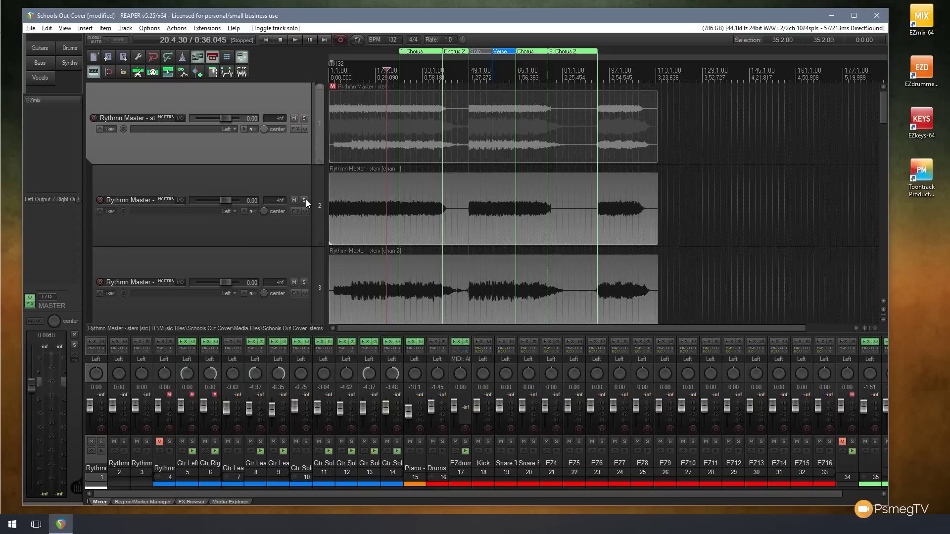
{"action": "left_click", "coordinate": [305, 200]}
{"action": "left_click", "coordinate": [304, 282]}
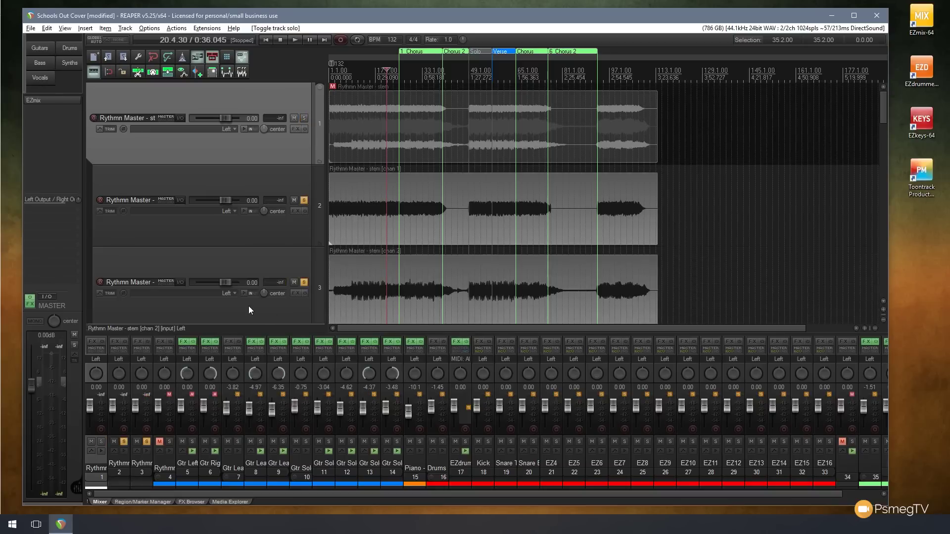
During playback, pan the first one-channel track 100% left and the second 100% right, and stop playback
{"action": "left_click", "coordinate": [295, 41]}
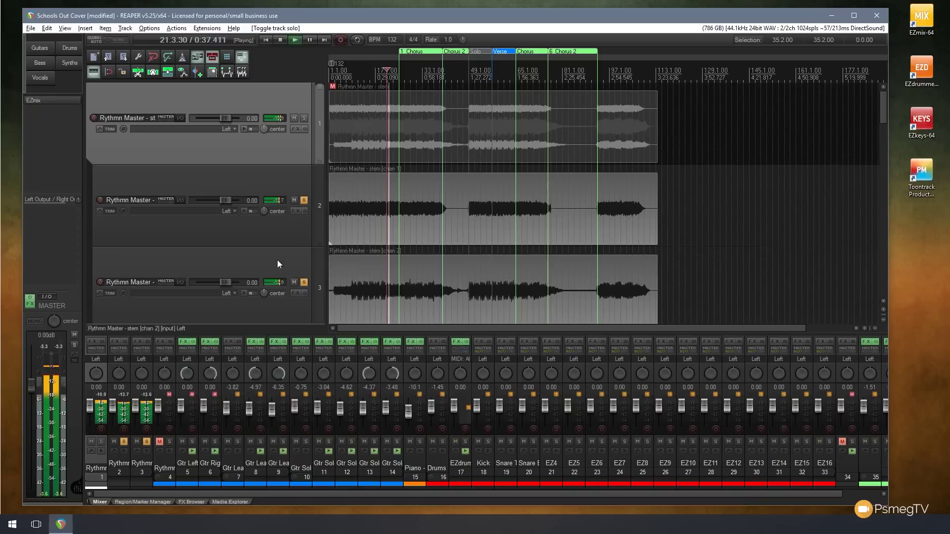
{"action": "left_click_drag", "start_coordinate": [264, 212], "coordinate": [262, 303]}
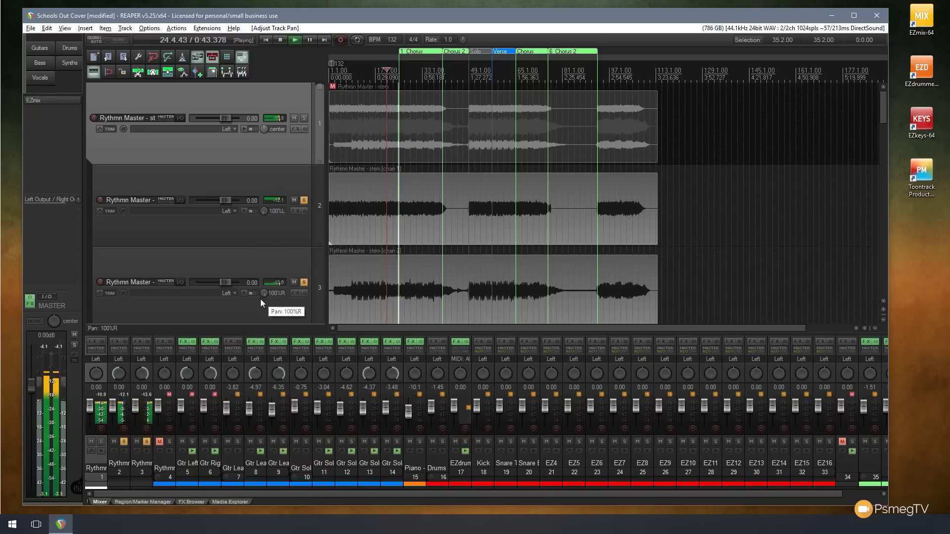
{"action": "left_click", "coordinate": [281, 40]}
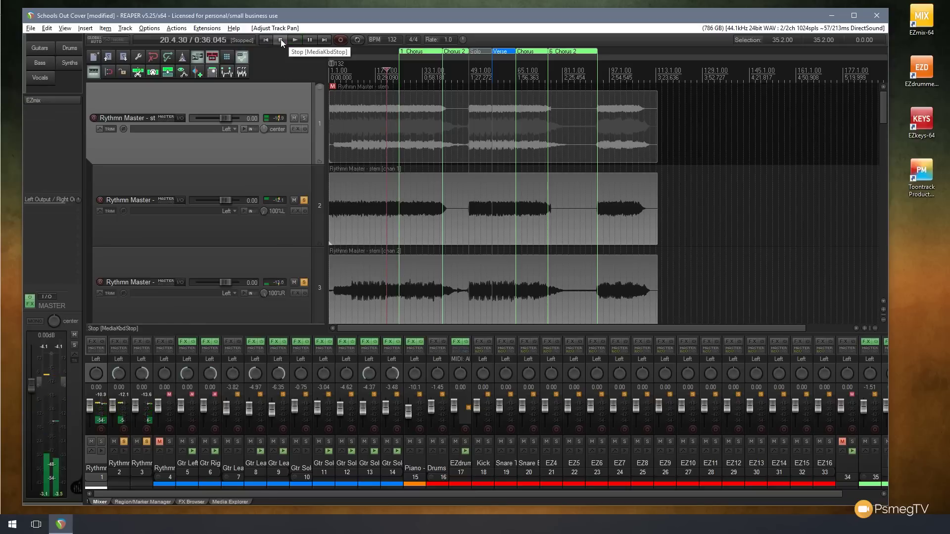